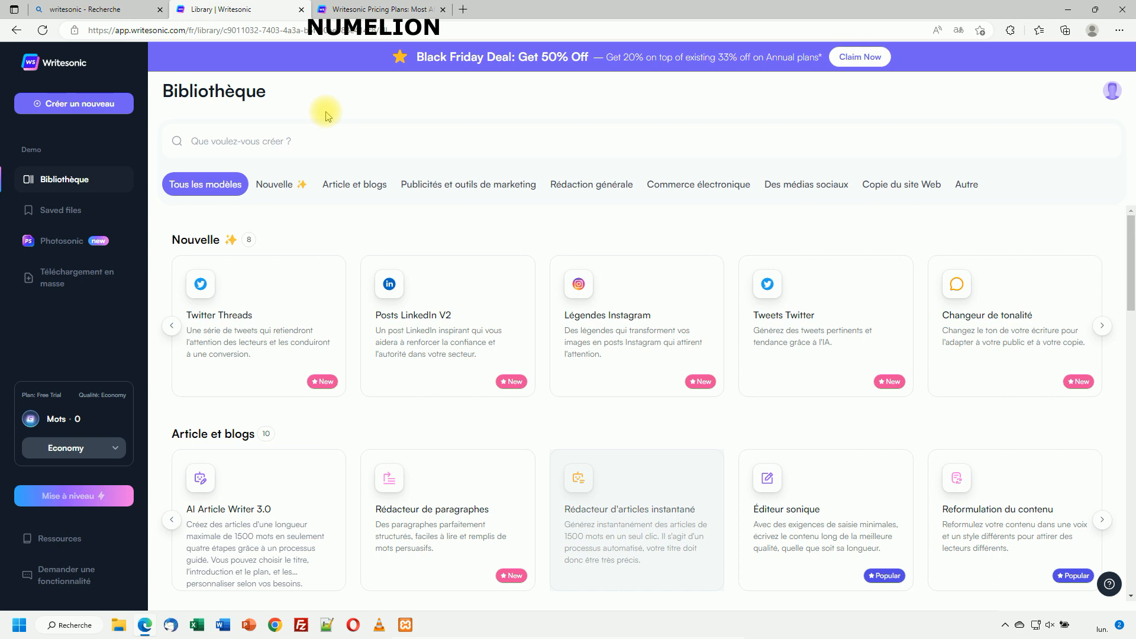
Open the Pricing Plans tab and scroll through the Free Trial, Long-form and Custom plan cards.
click(373, 10)
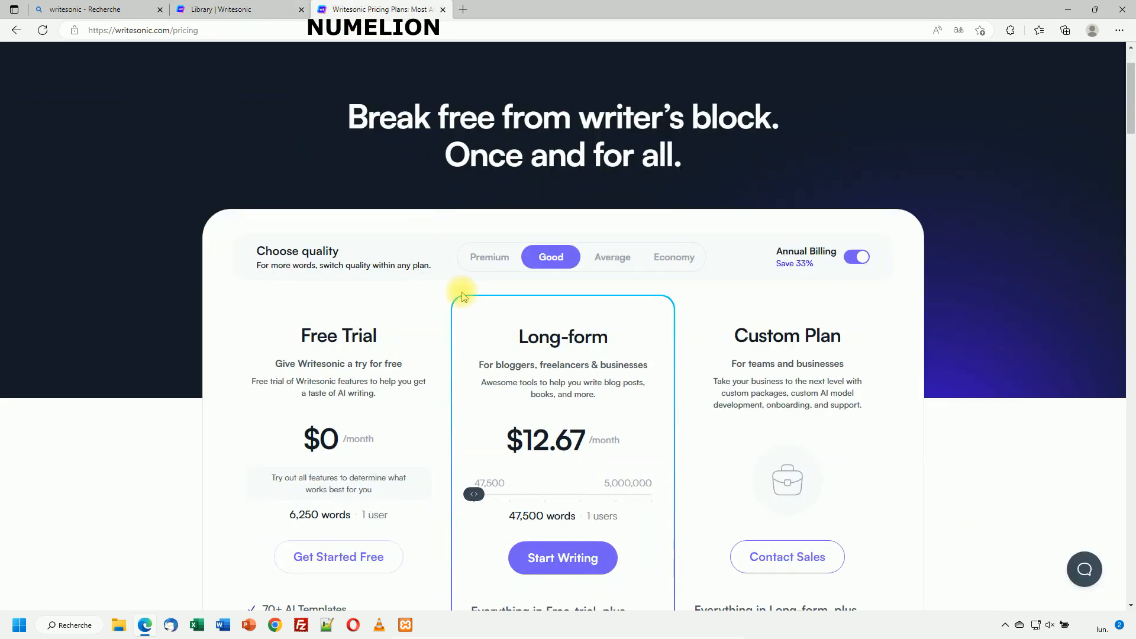
scroll(397, 449, down, 5)
scroll(402, 447, up, 5)
scroll(319, 414, down, 1)
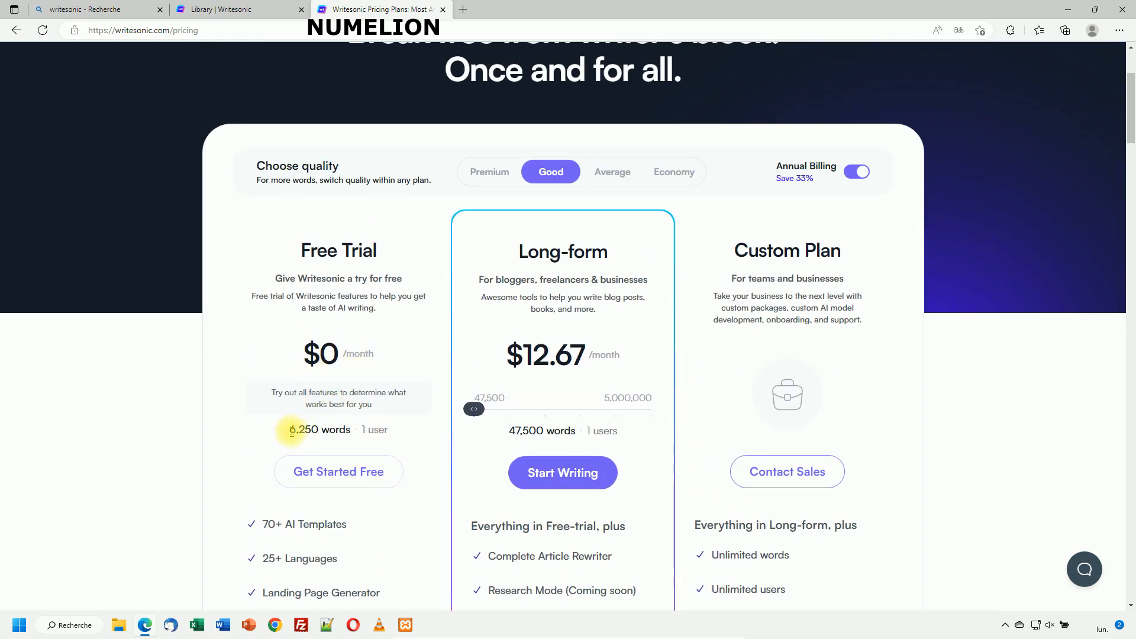
scroll(318, 420, down, 1)
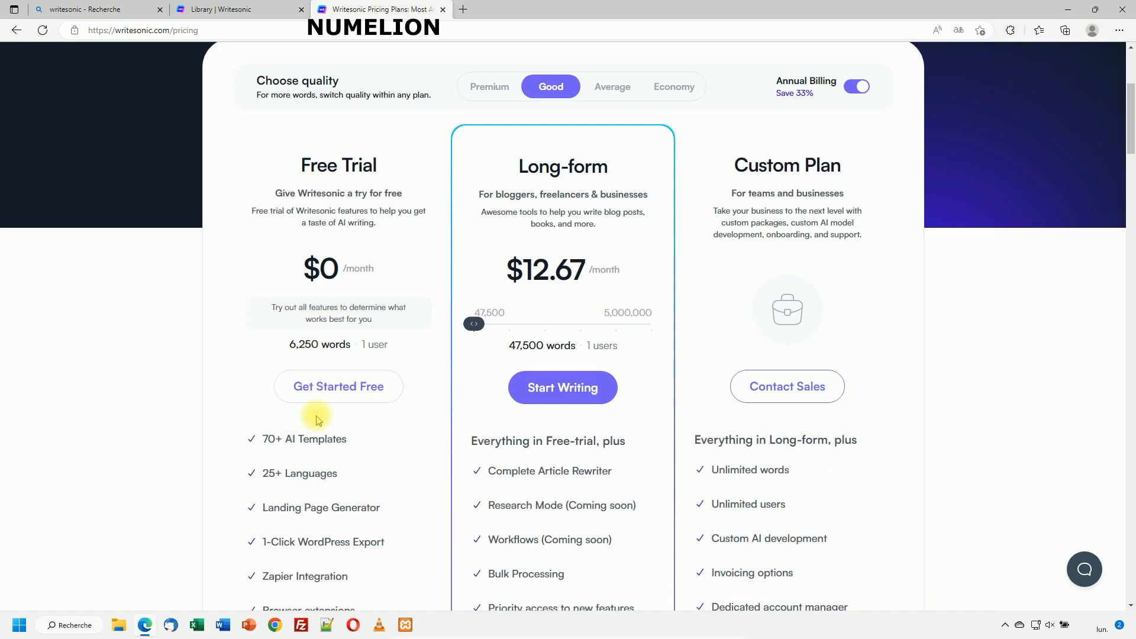
scroll(355, 414, down, 2)
scroll(446, 421, up, 3)
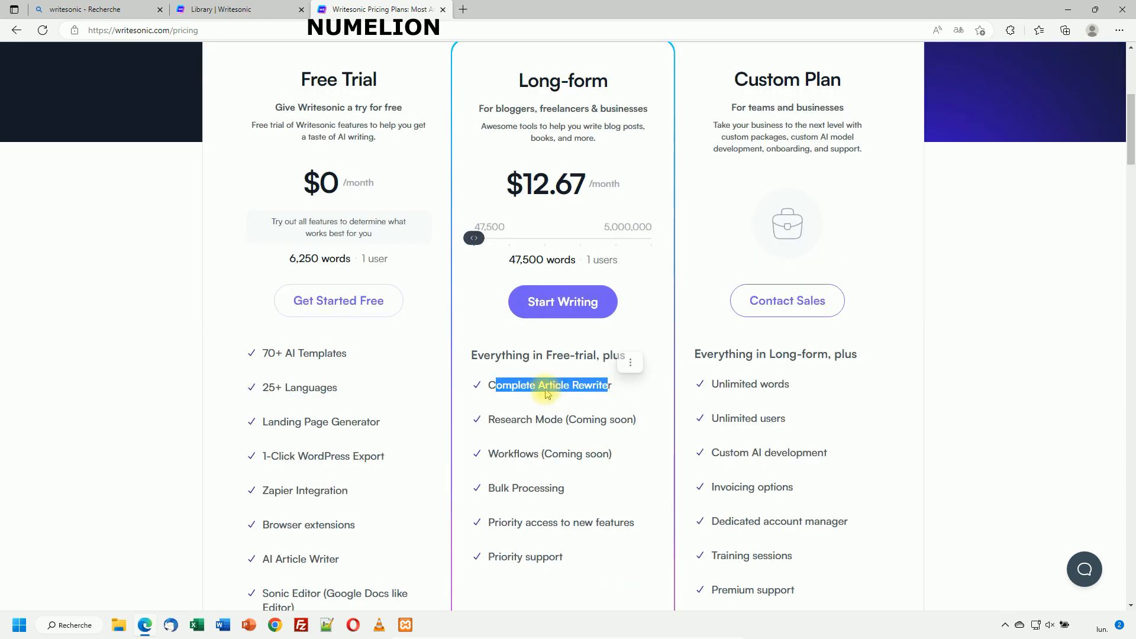
Highlight the Complete Article Rewriter feature in the plan features list.
click(512, 393)
drag(496, 385, 584, 386)
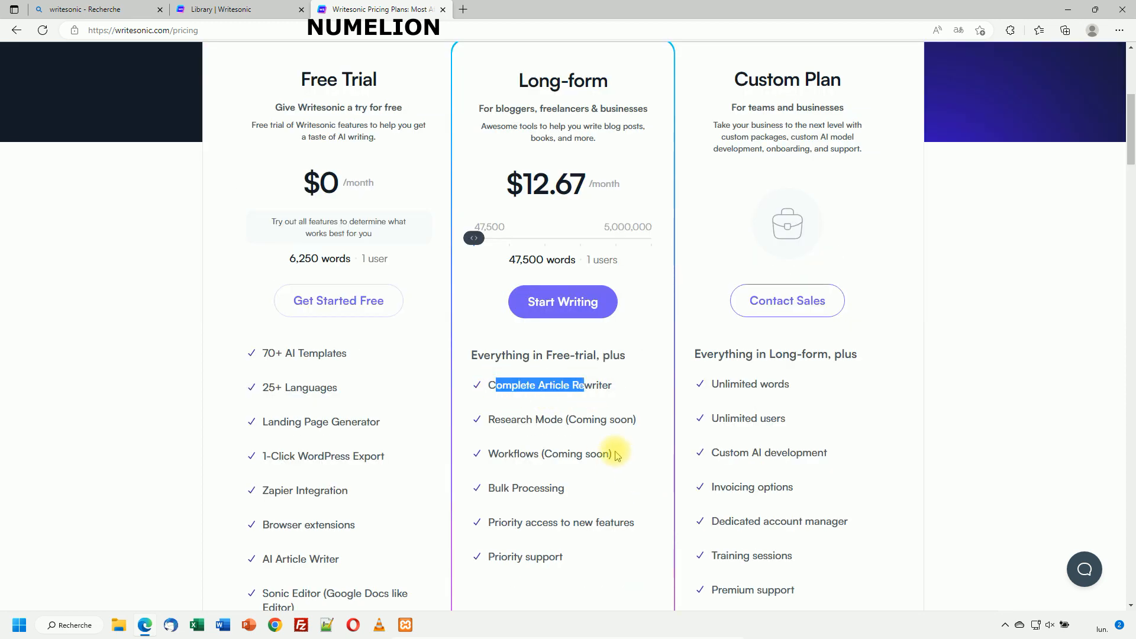
scroll(570, 290, up, 2)
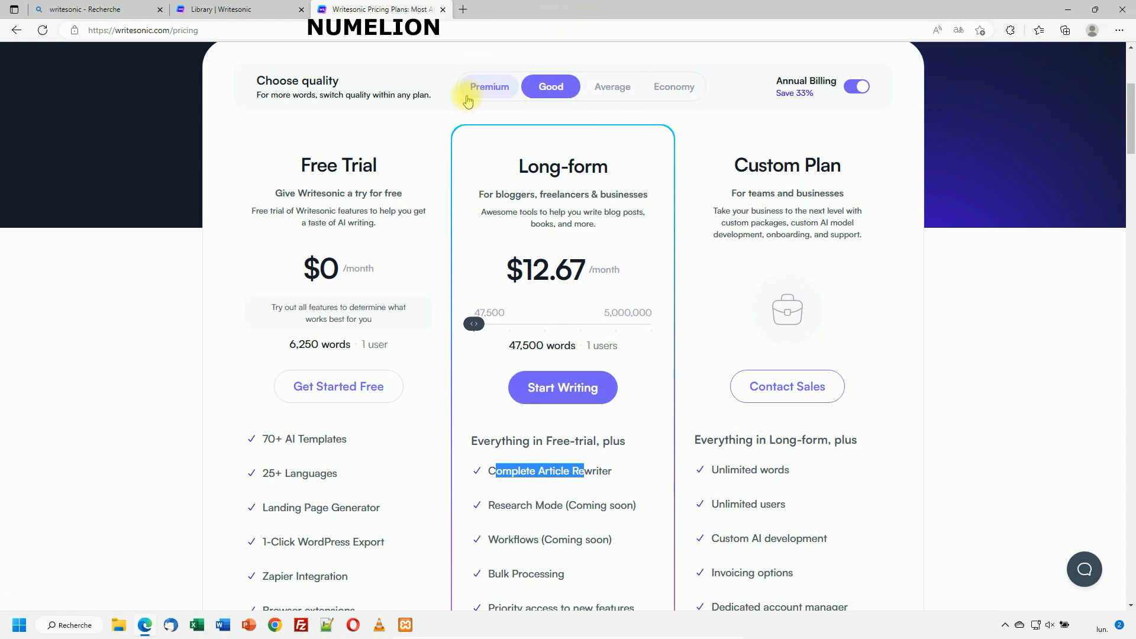
Compare Long-form prices across Economy, Premium and Good quality, sliding the word allowance.
click(669, 88)
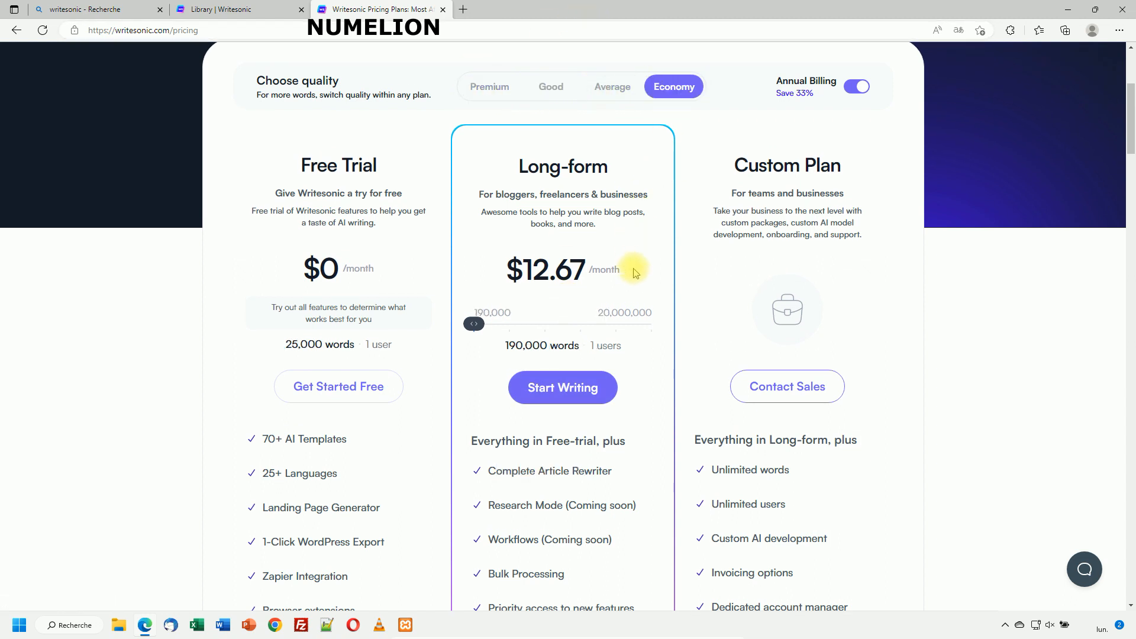
drag(504, 349, 468, 349)
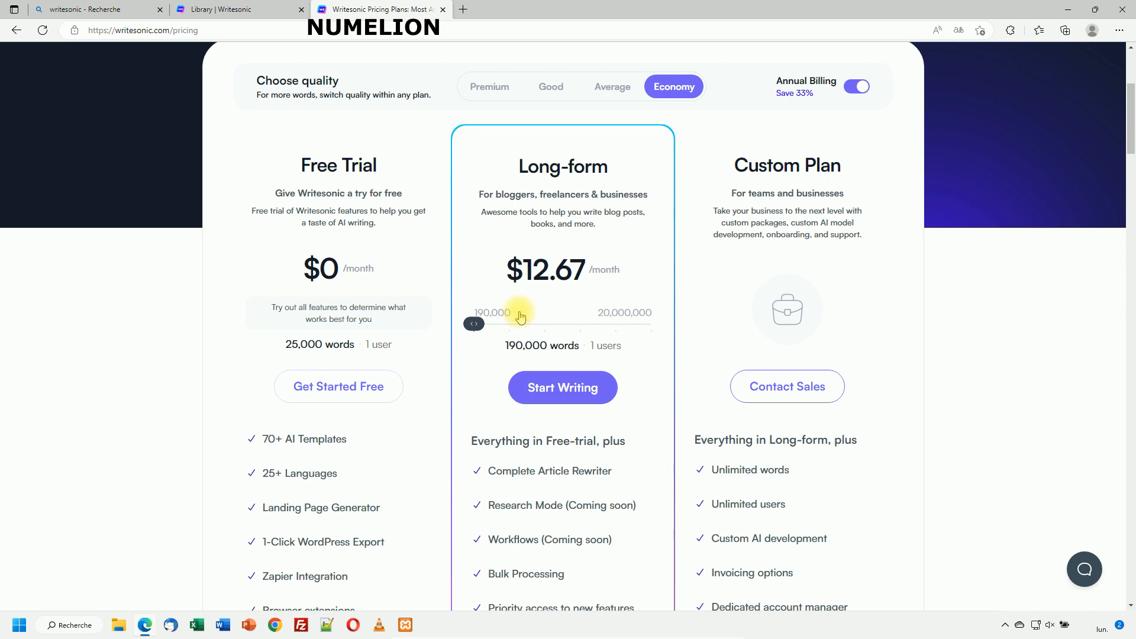
click(489, 88)
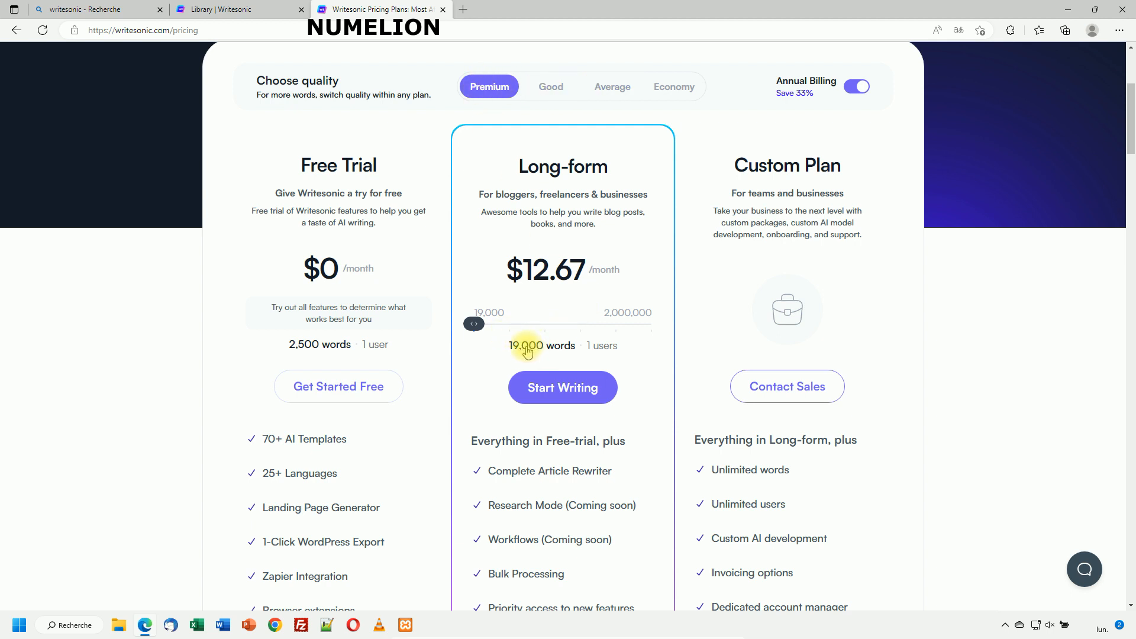
click(673, 89)
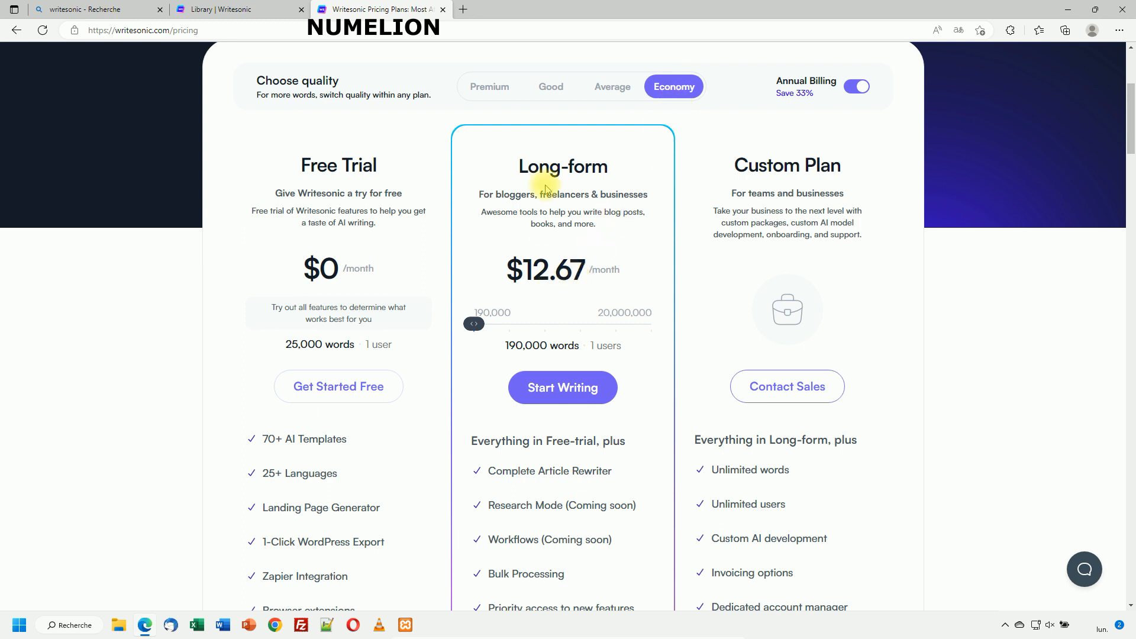
click(549, 87)
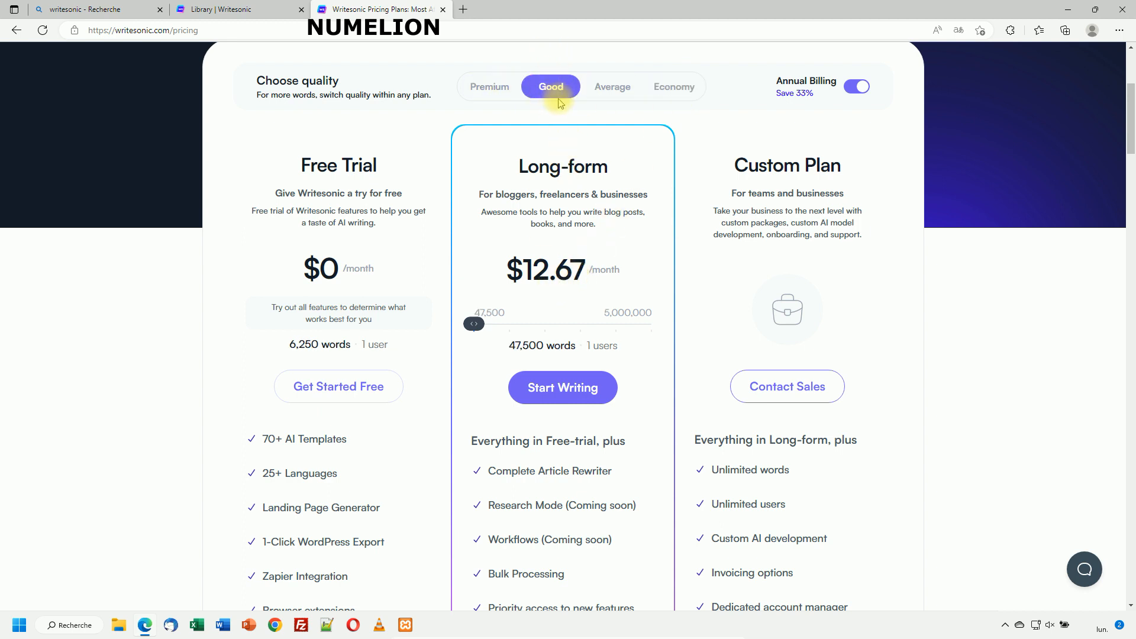
click(490, 87)
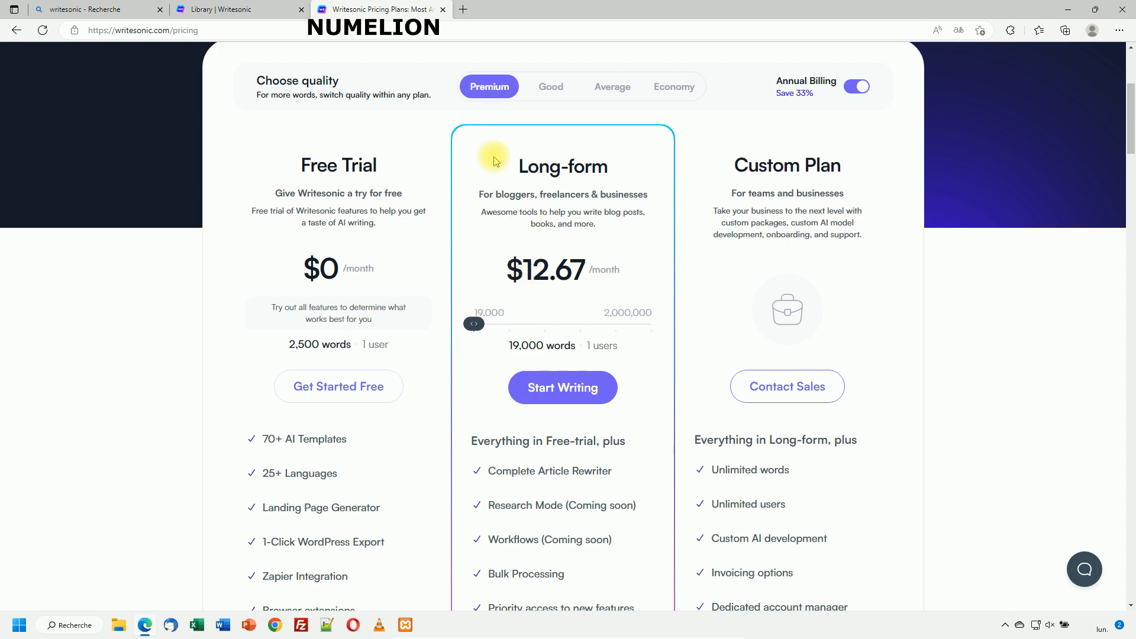
Switch to monthly billing, review Premium monthly pricing, and start the Long-form sign-up.
key(alt+Left)
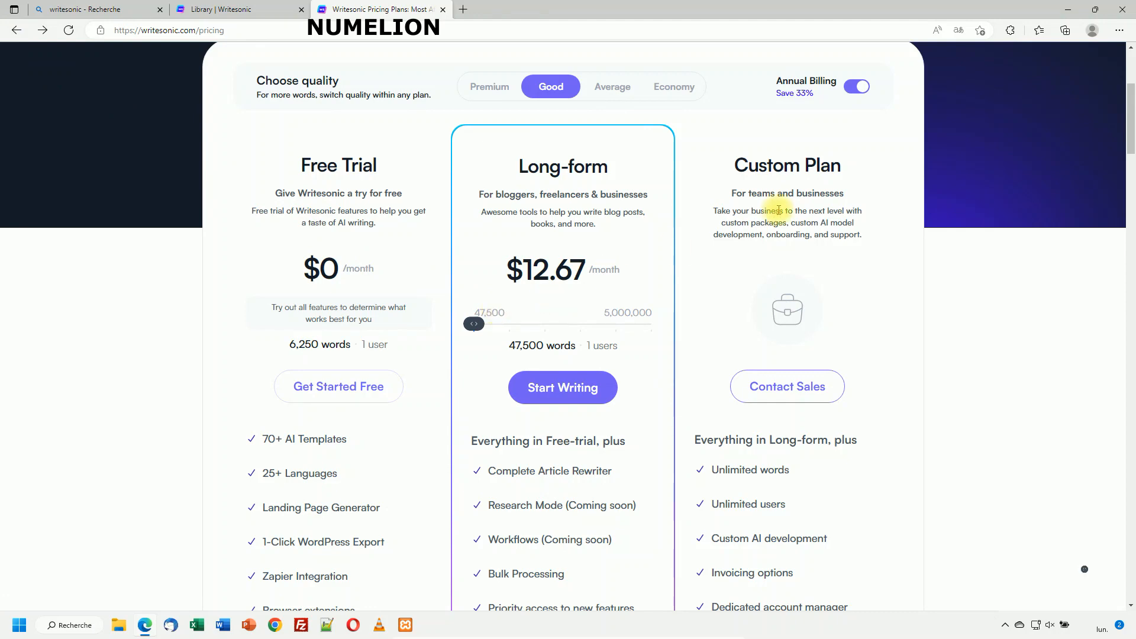
click(855, 90)
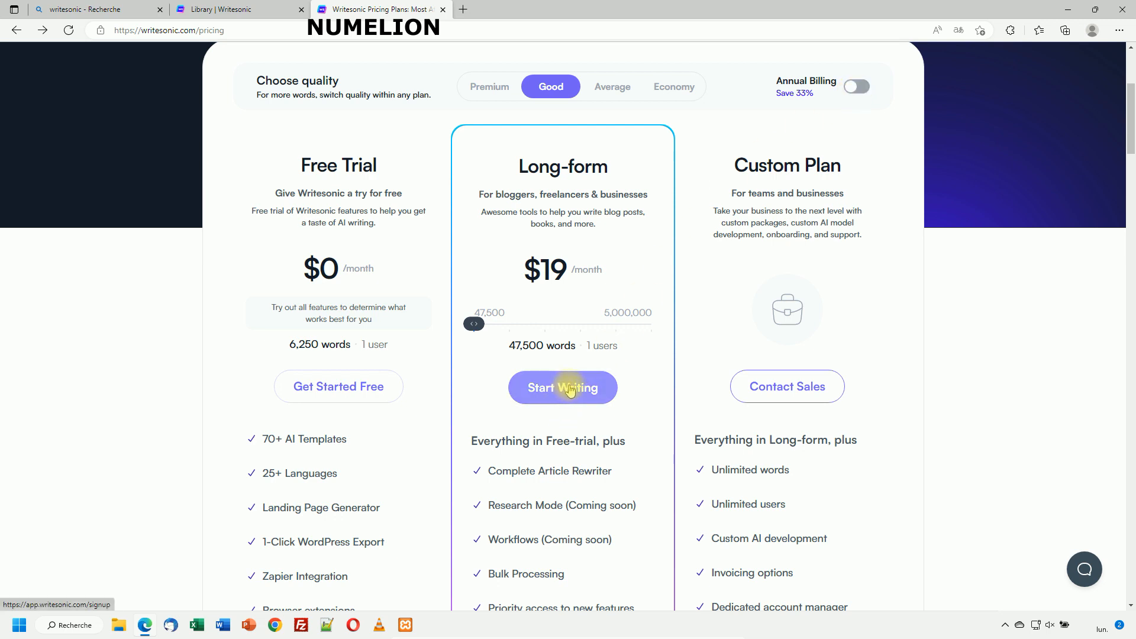
click(485, 85)
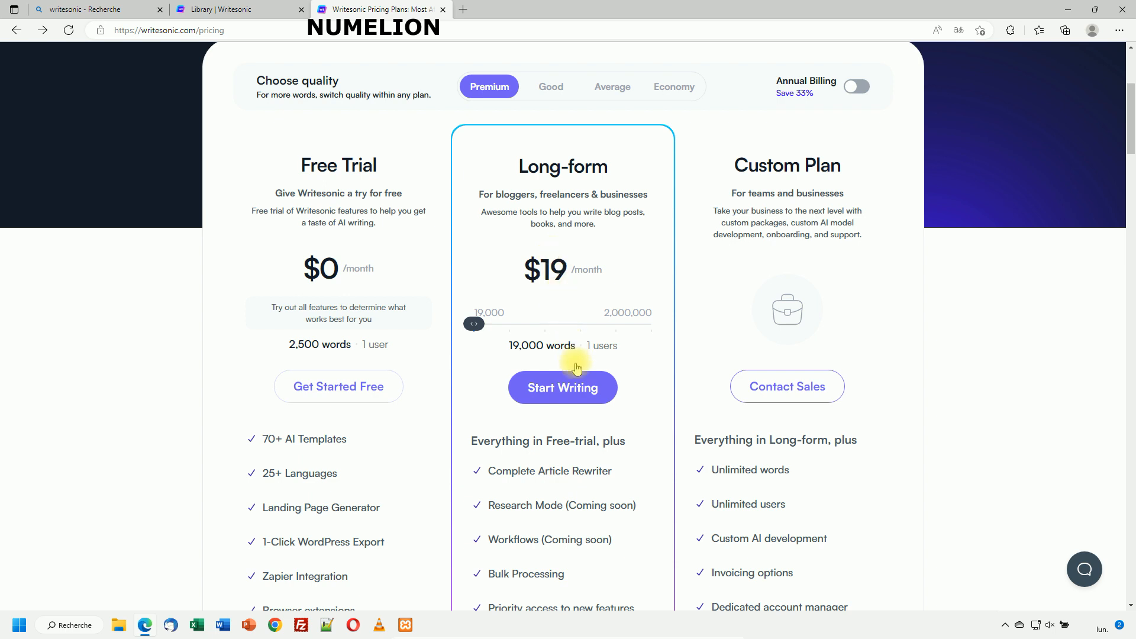
click(572, 395)
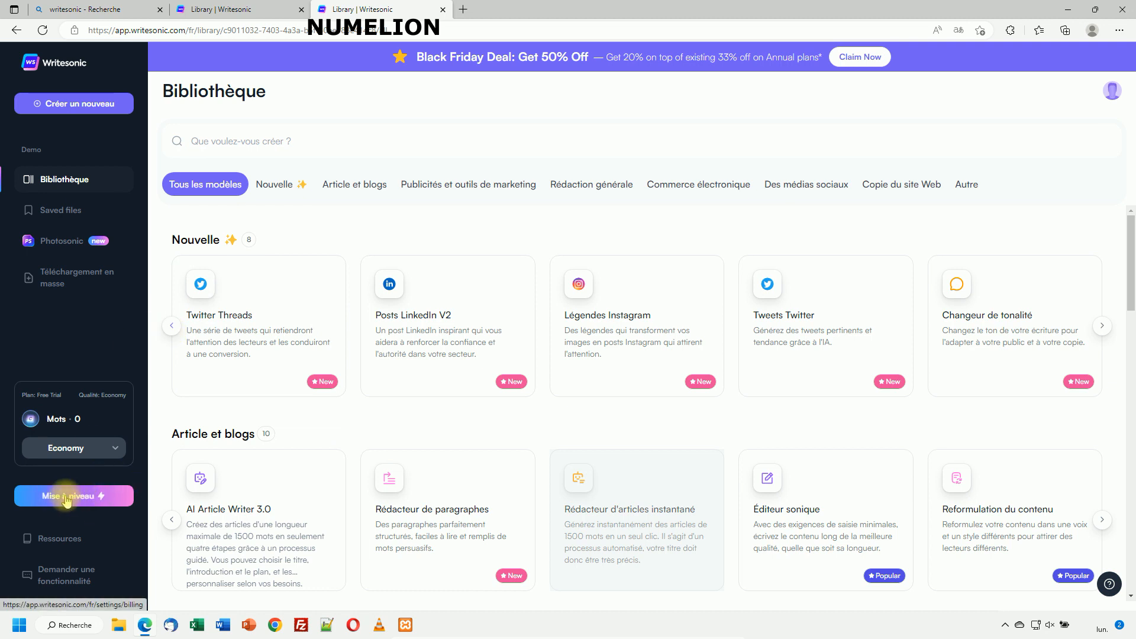
Turn off annual billing under Mise à niveau and check out the Premium Long-form plan at $19.00/month.
click(107, 496)
click(859, 225)
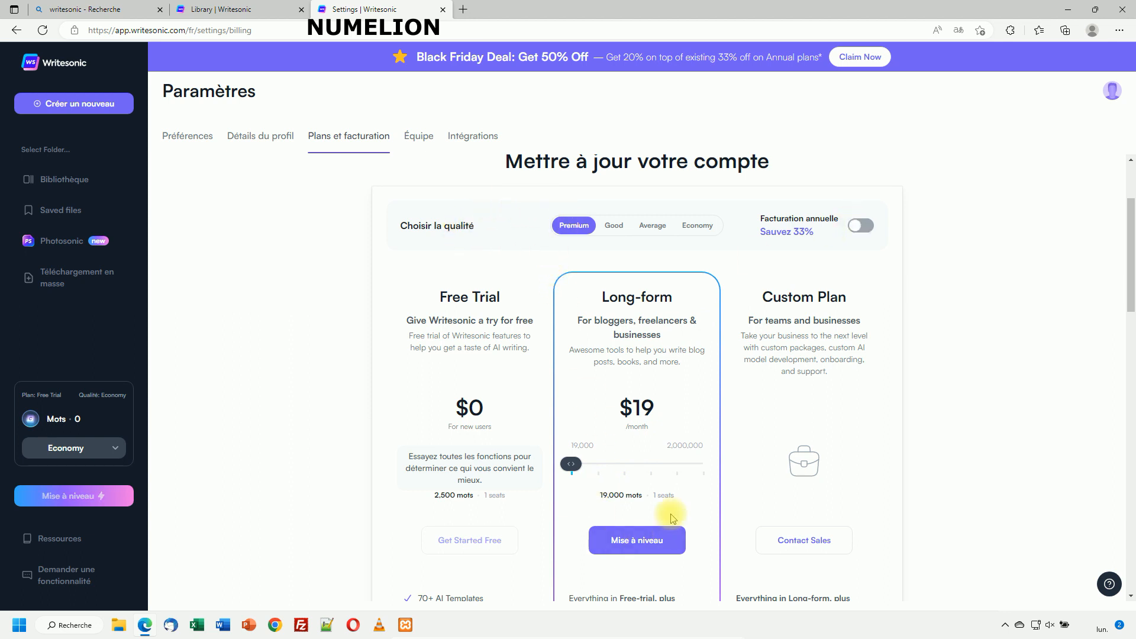
click(638, 540)
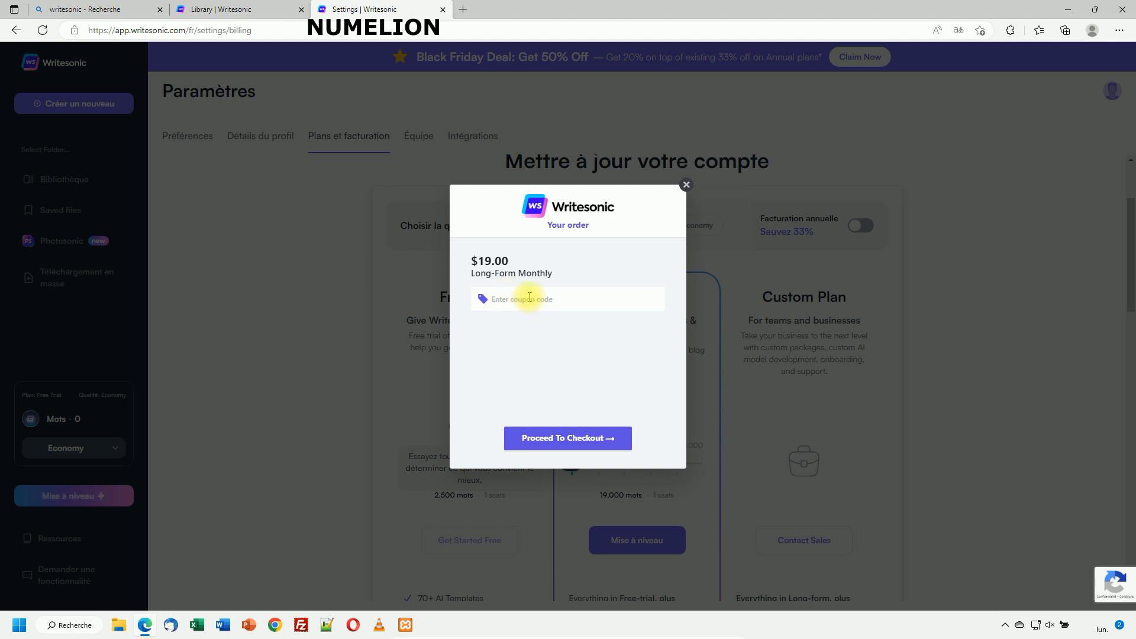
click(579, 438)
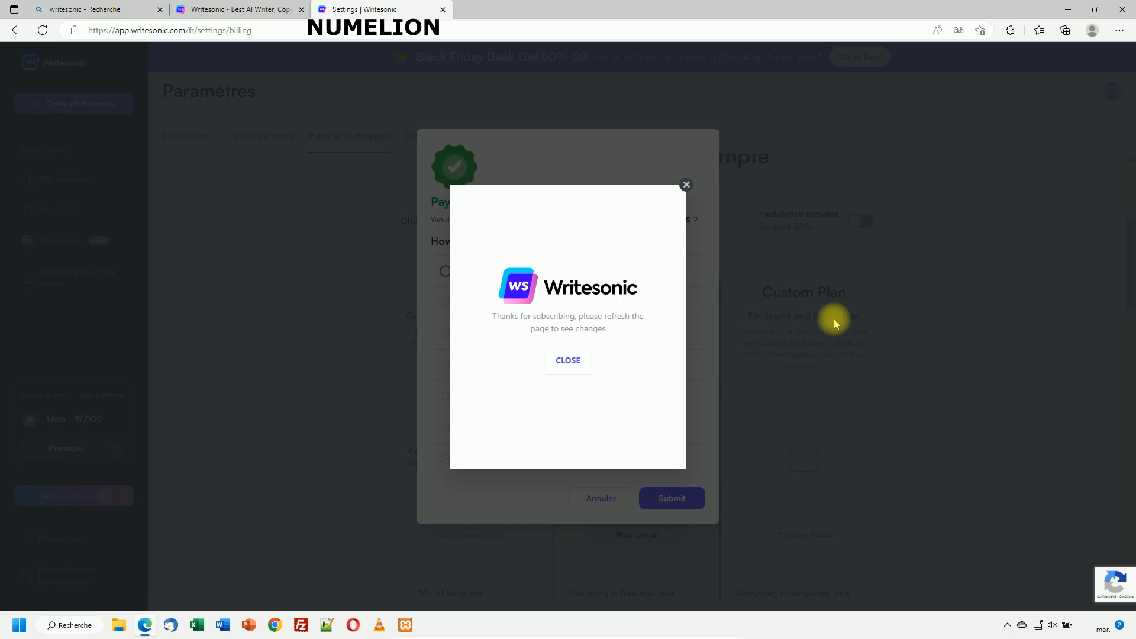
Close the thank-you popup, then answer the how-did-you-hear survey with Google and submit it.
click(570, 361)
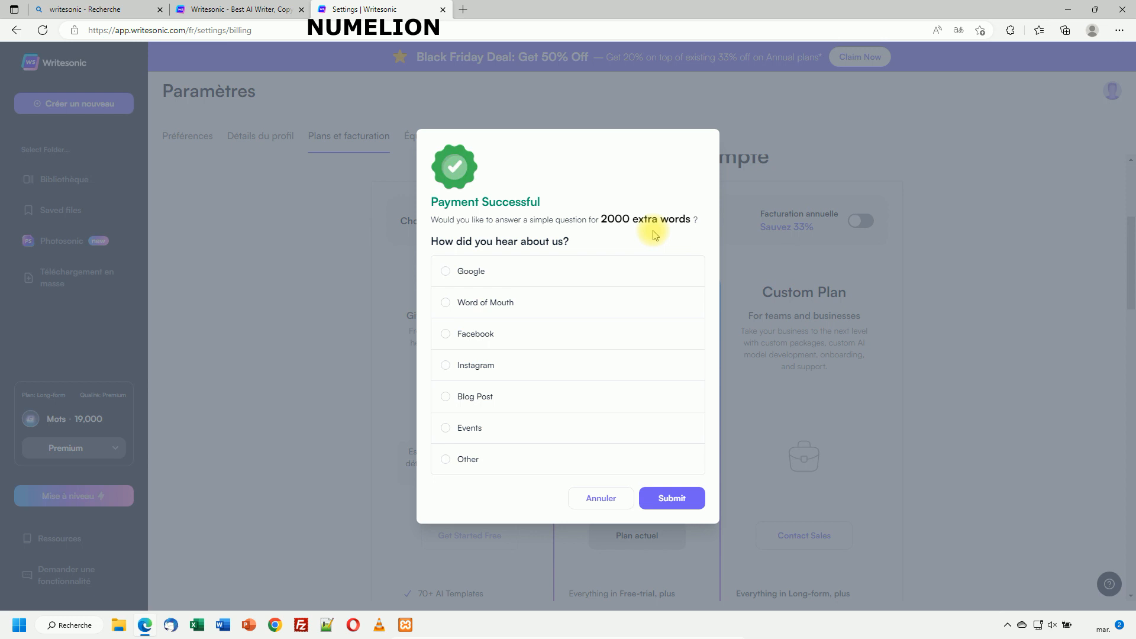
triple_click(528, 243)
click(536, 242)
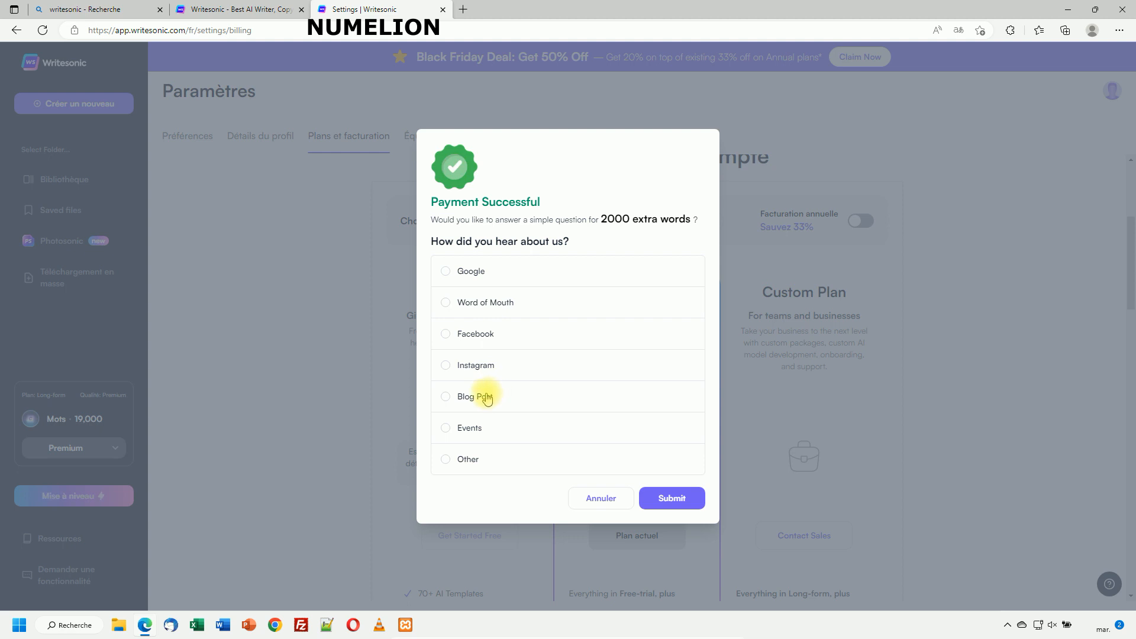
click(469, 458)
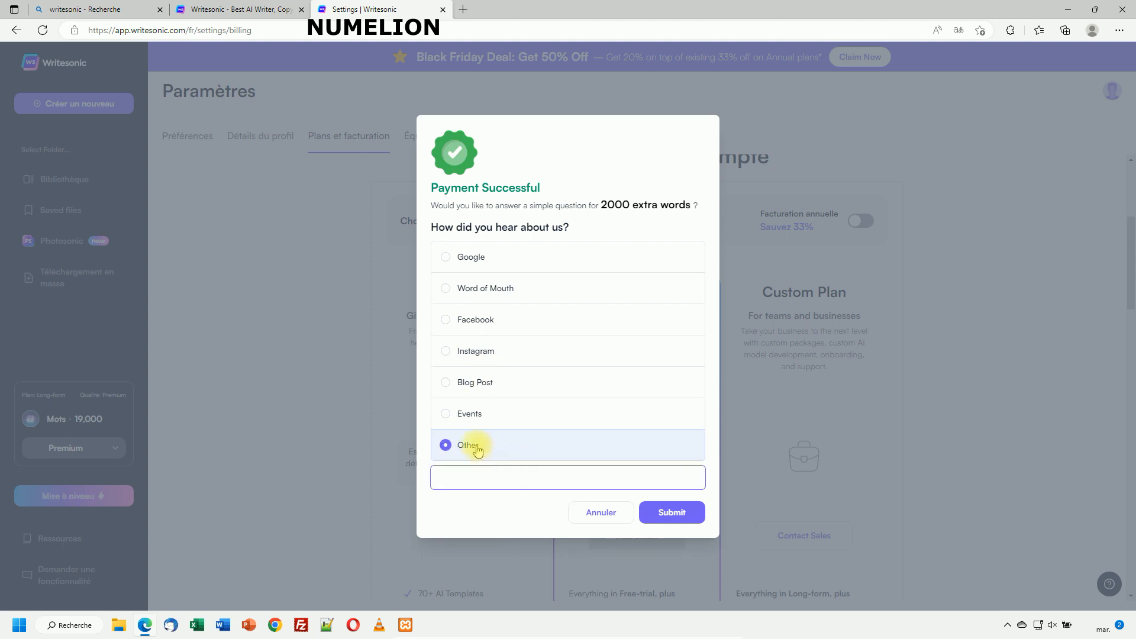
click(473, 475)
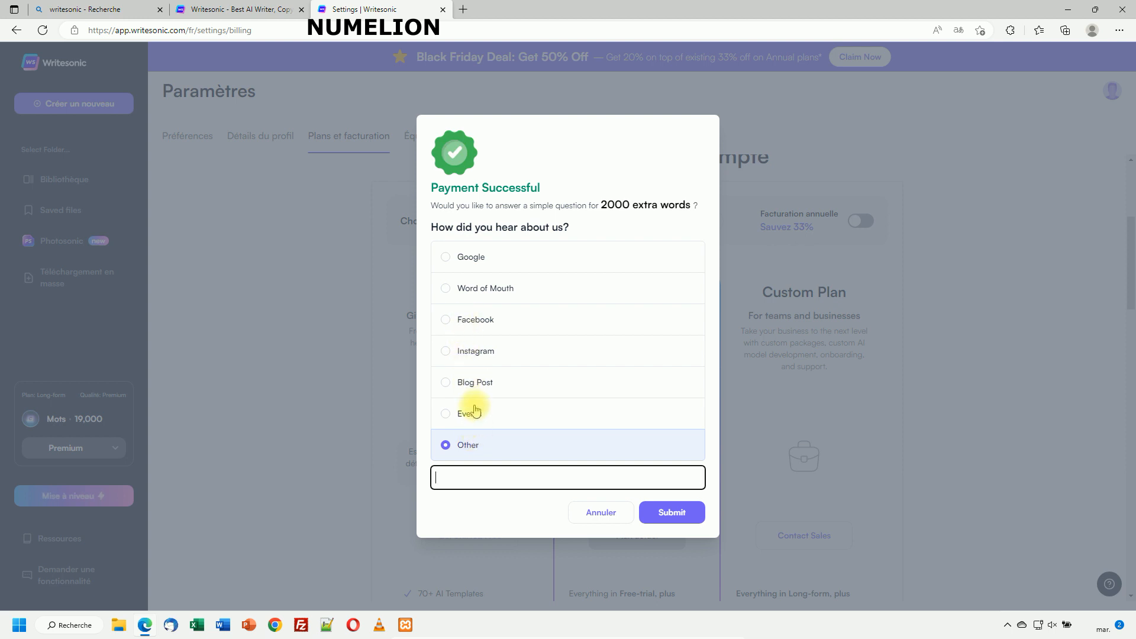
click(448, 257)
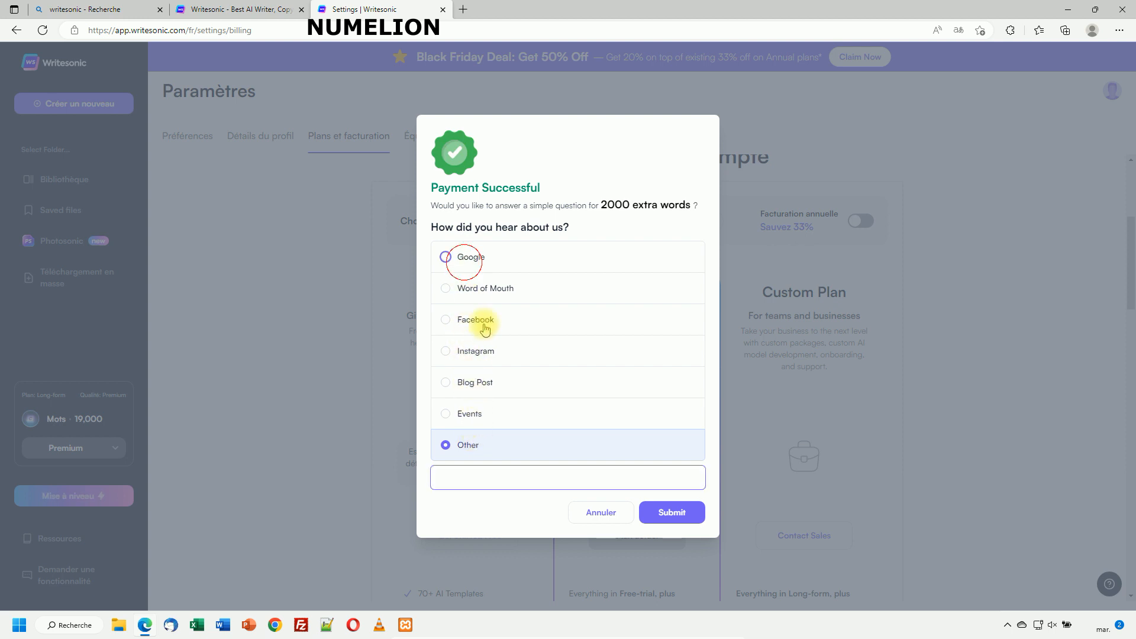
click(675, 508)
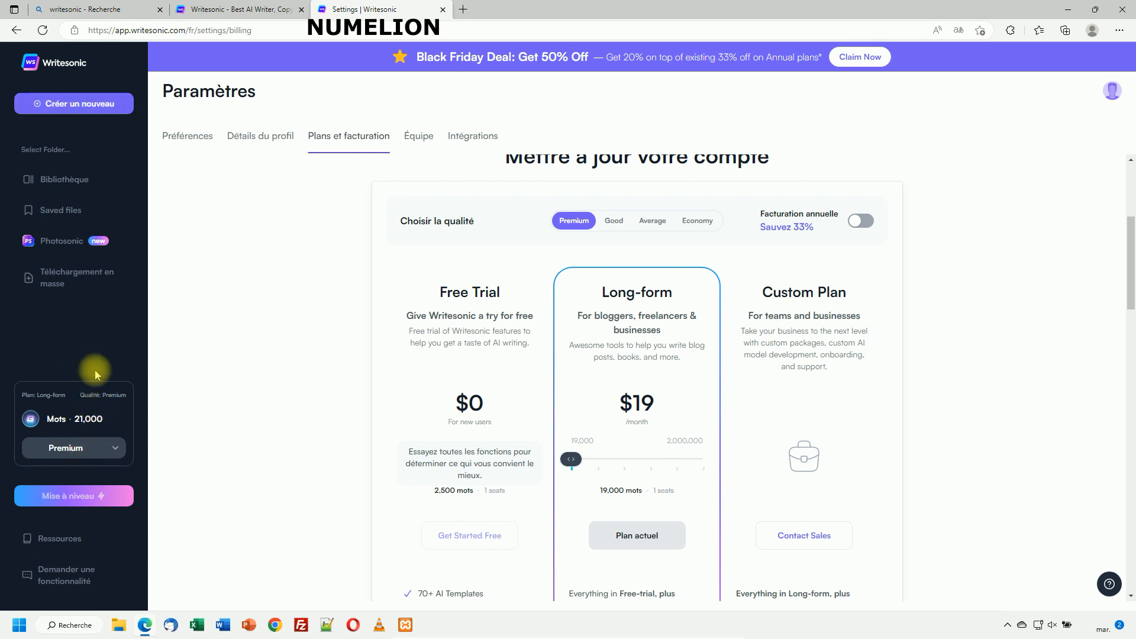
Highlight the current Long-form plan label in the billing settings.
drag(61, 398, 117, 395)
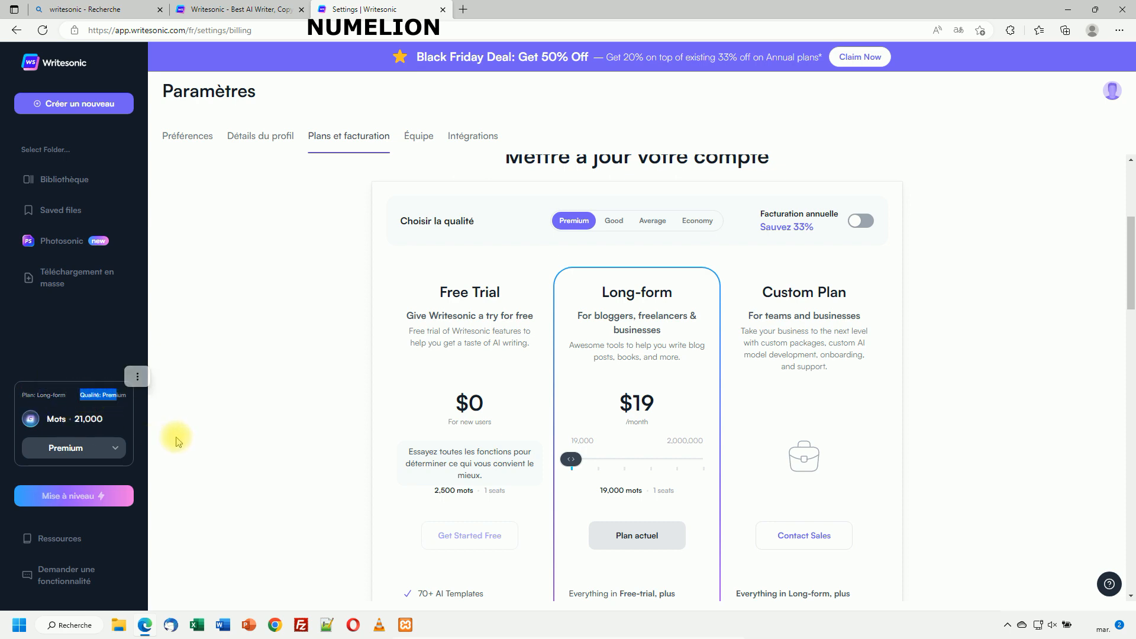
scroll(660, 432, down, 2)
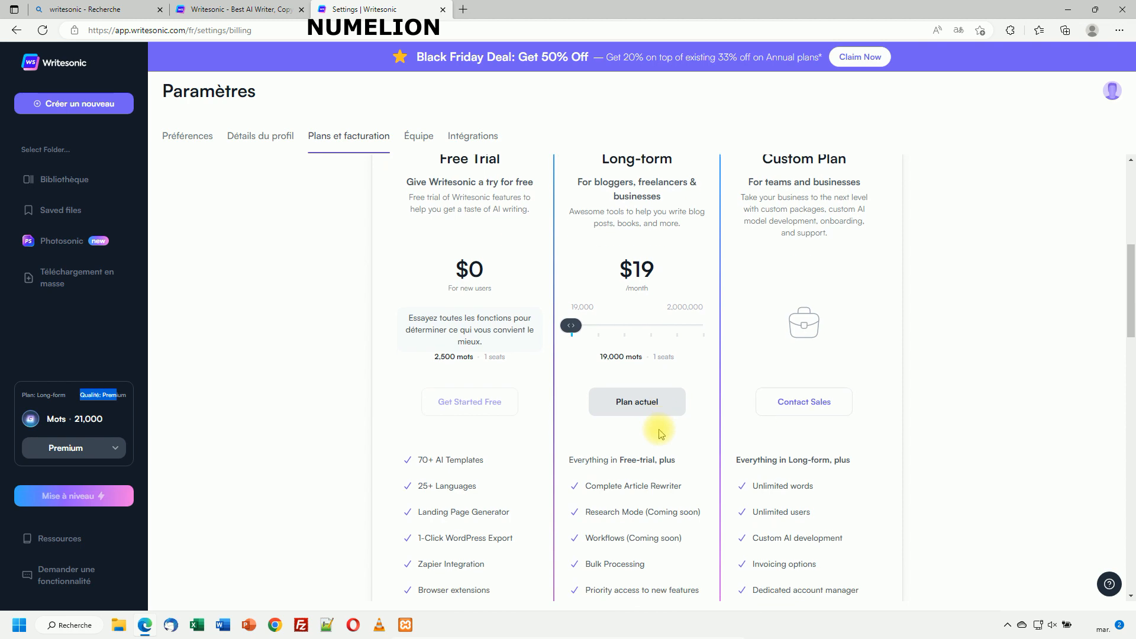
scroll(393, 329, up, 3)
scroll(375, 337, up, 3)
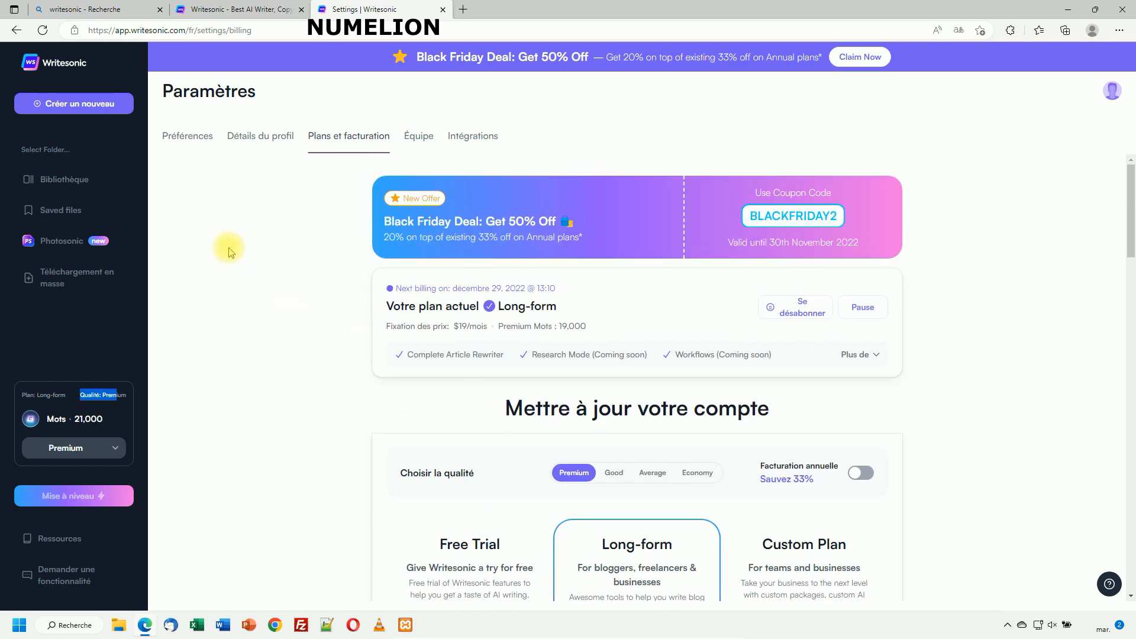
Create a new project named Numelion in the Nouveau projet dialog.
click(67, 105)
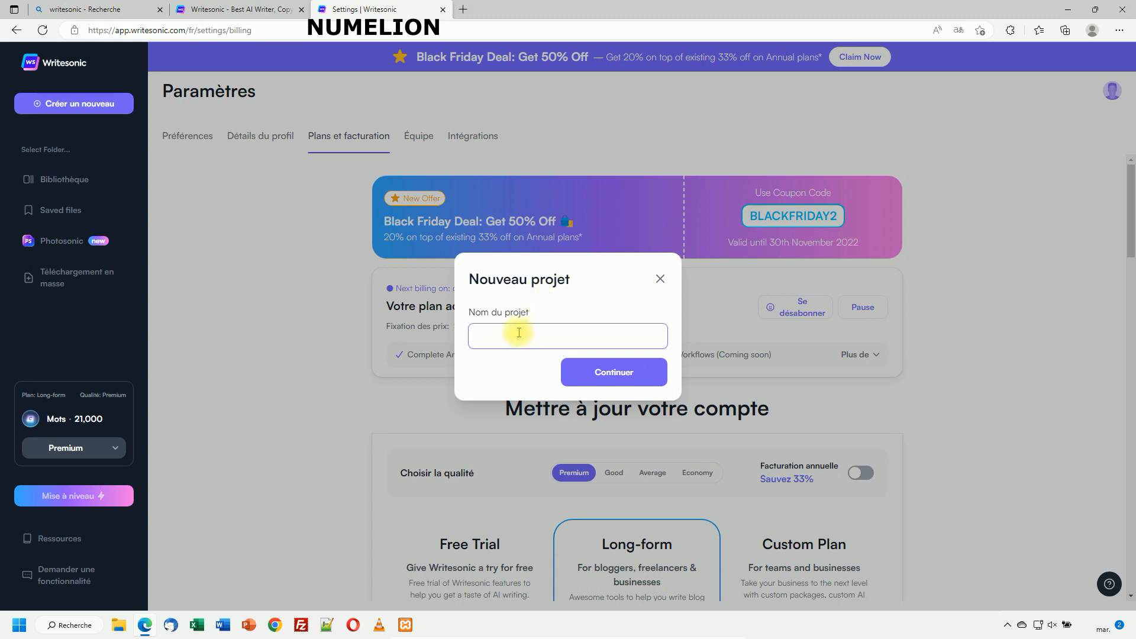
text(Numelion)
click(584, 372)
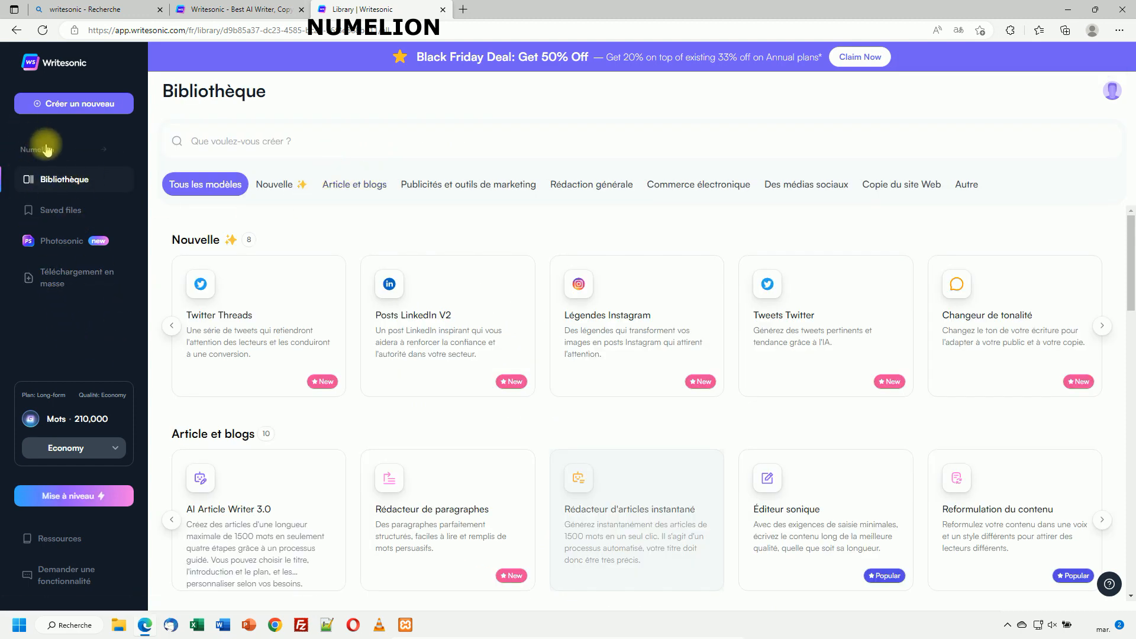
Try Average and Good in the sidebar quality dropdown, then settle on Premium with 21,000 words.
scroll(255, 391, down, 3)
scroll(307, 403, up, 1)
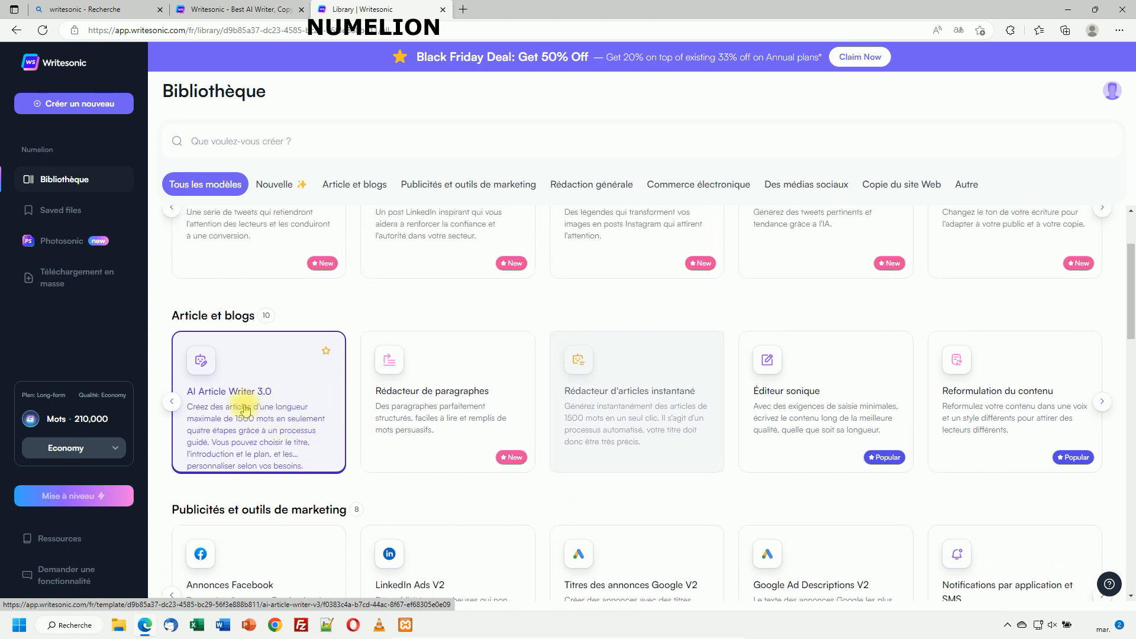
scroll(284, 290, up, 2)
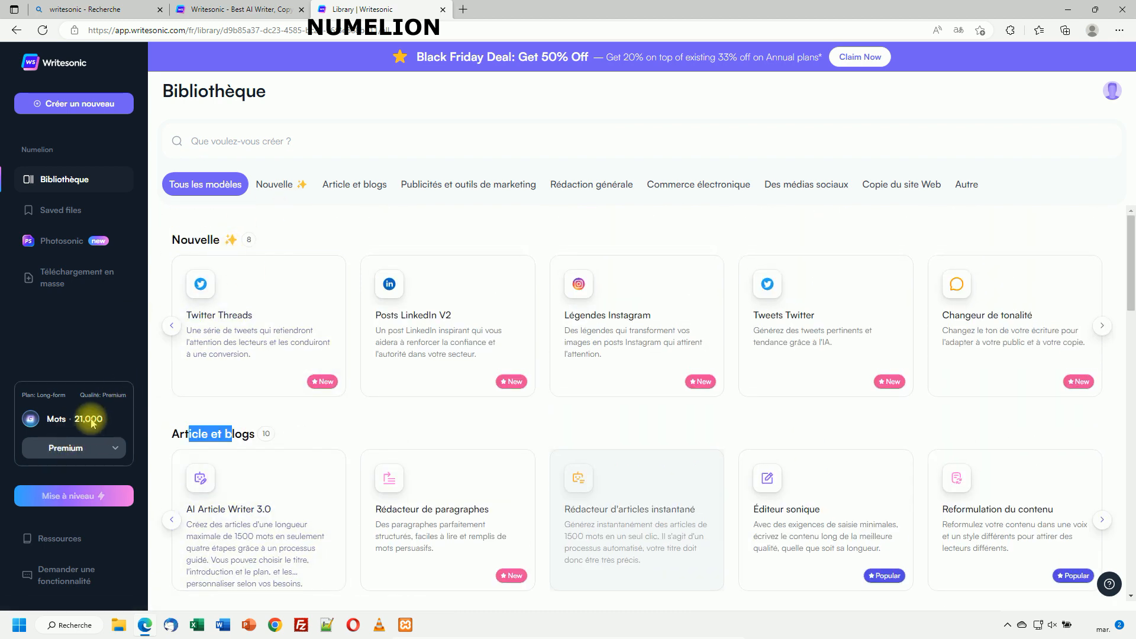
click(92, 448)
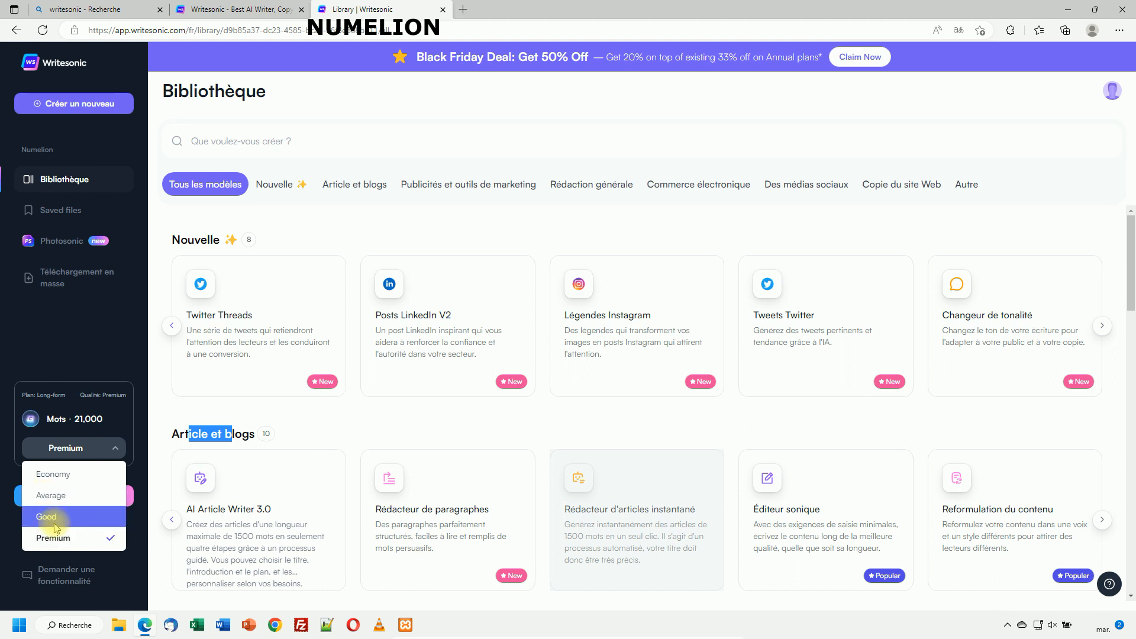
click(51, 495)
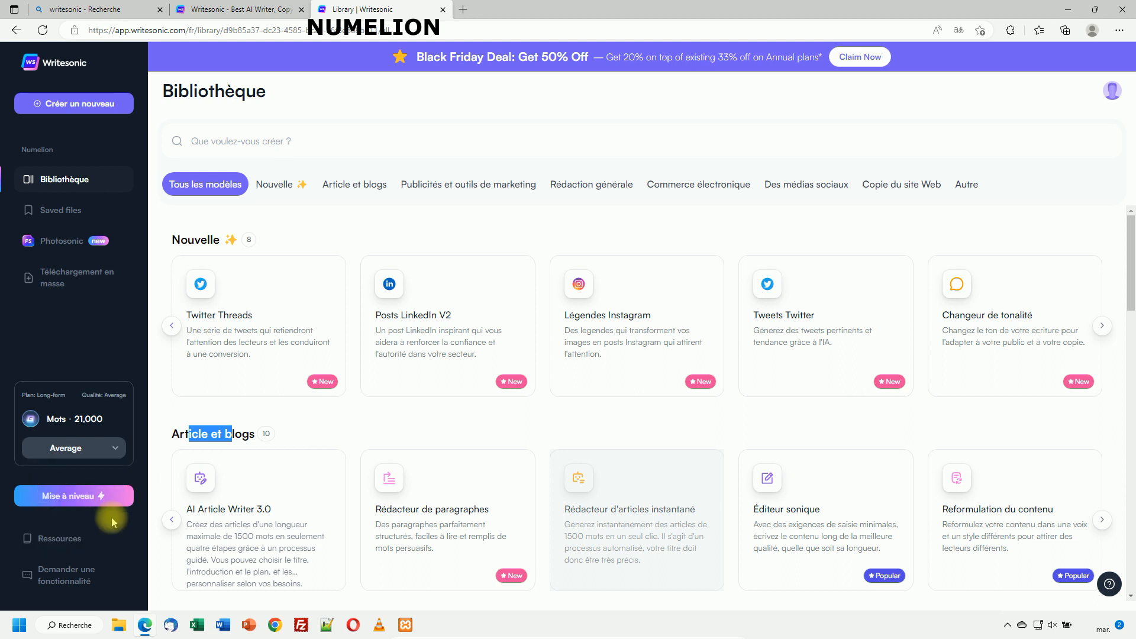
double_click(114, 395)
click(98, 447)
click(50, 516)
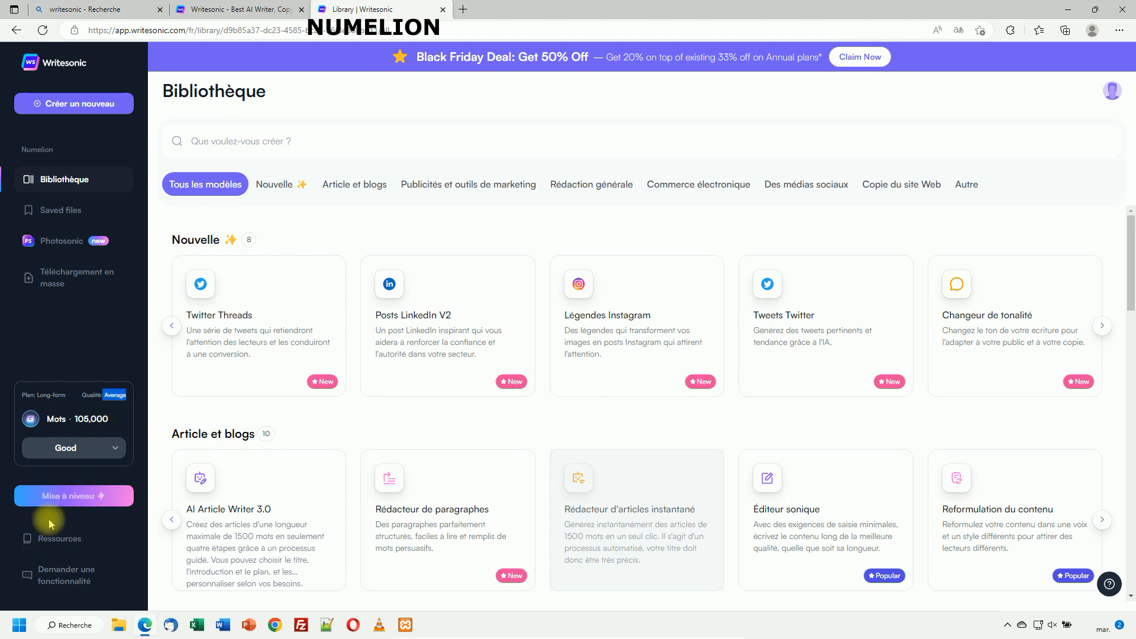
click(84, 450)
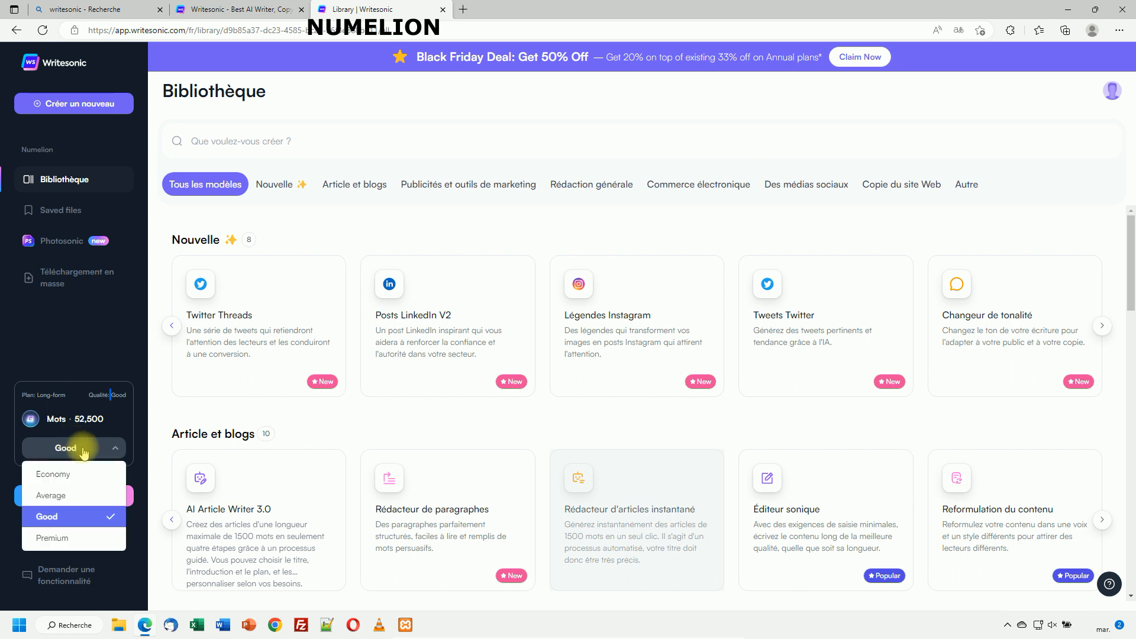
click(52, 537)
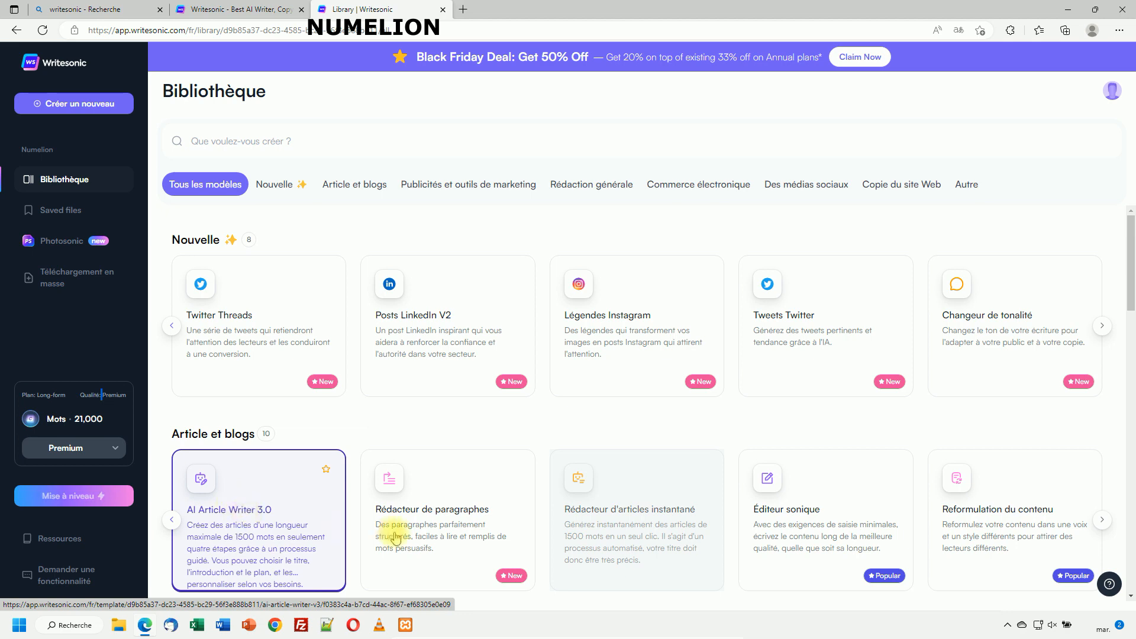
scroll(235, 392, down, 2)
Open AI Article Writer 3.0, set the language to French, and begin the subject 'comment gagner de l'a'.
click(235, 392)
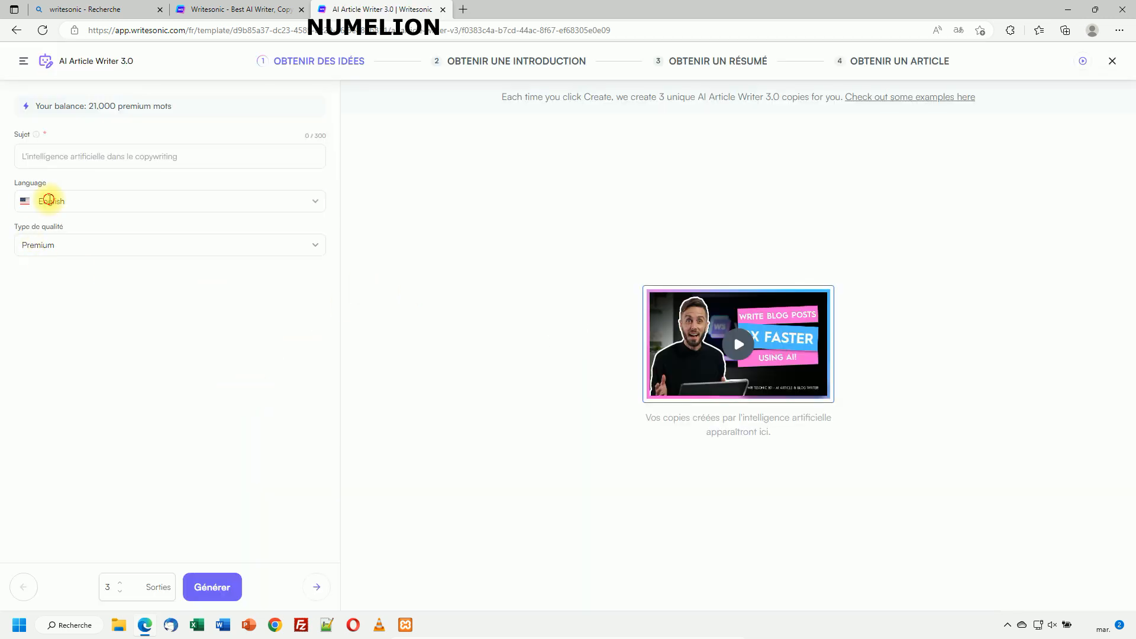
click(293, 208)
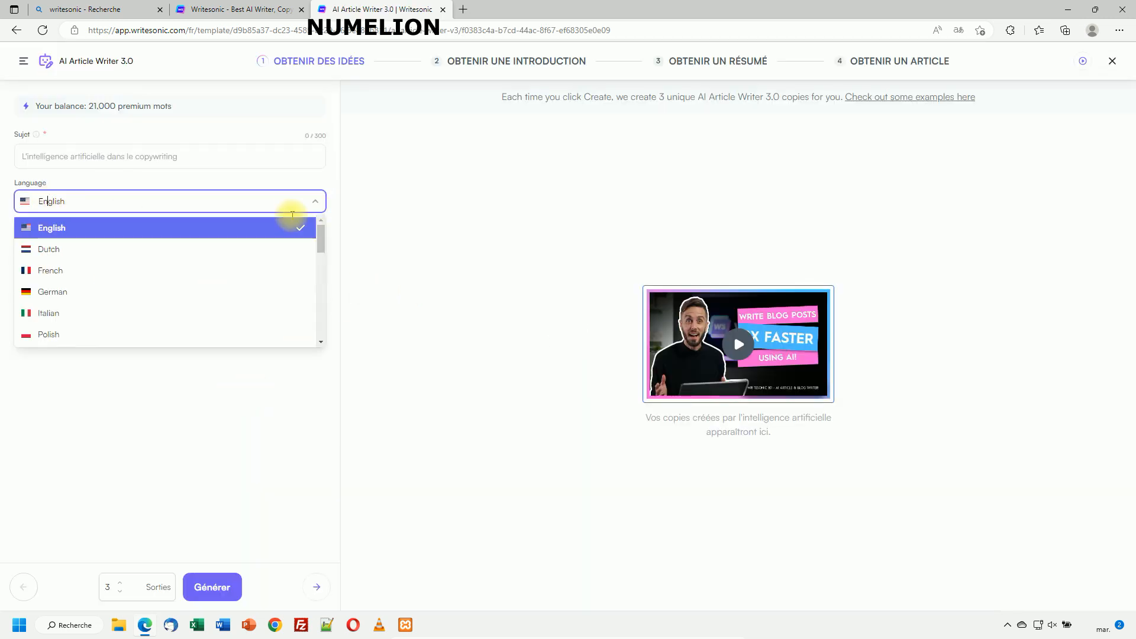
click(48, 270)
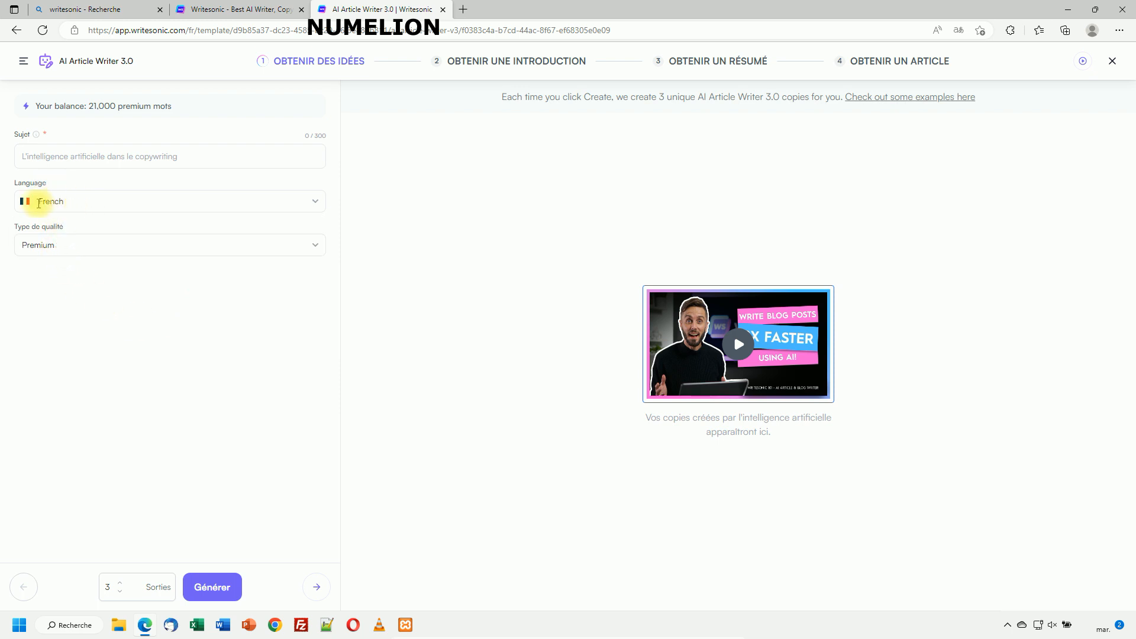
click(62, 155)
text(C)
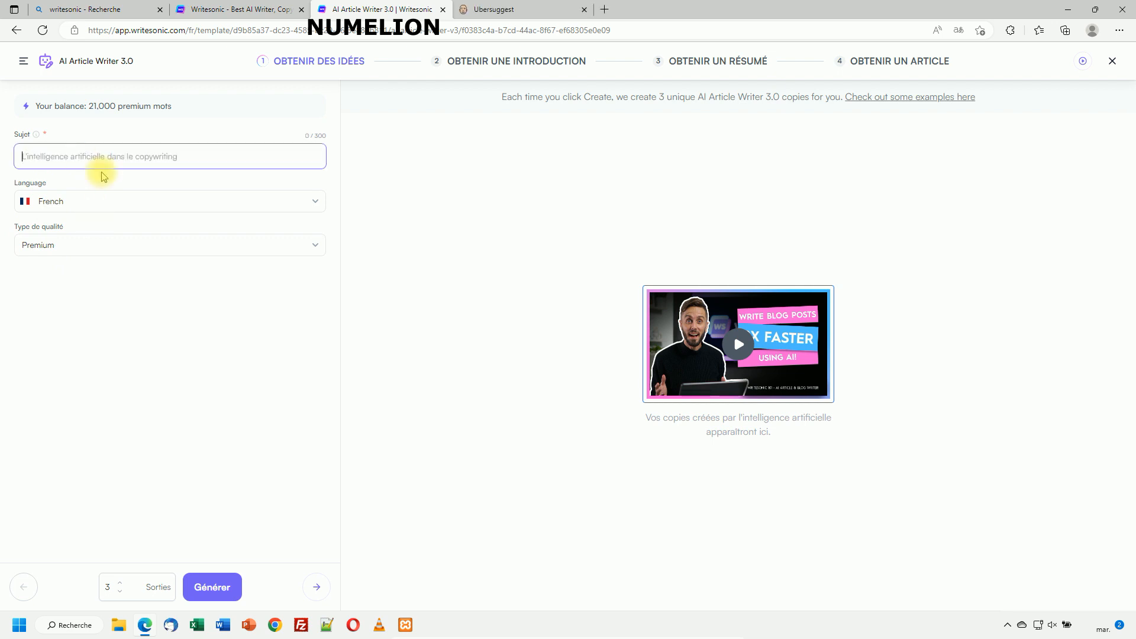
text(comment gagne)
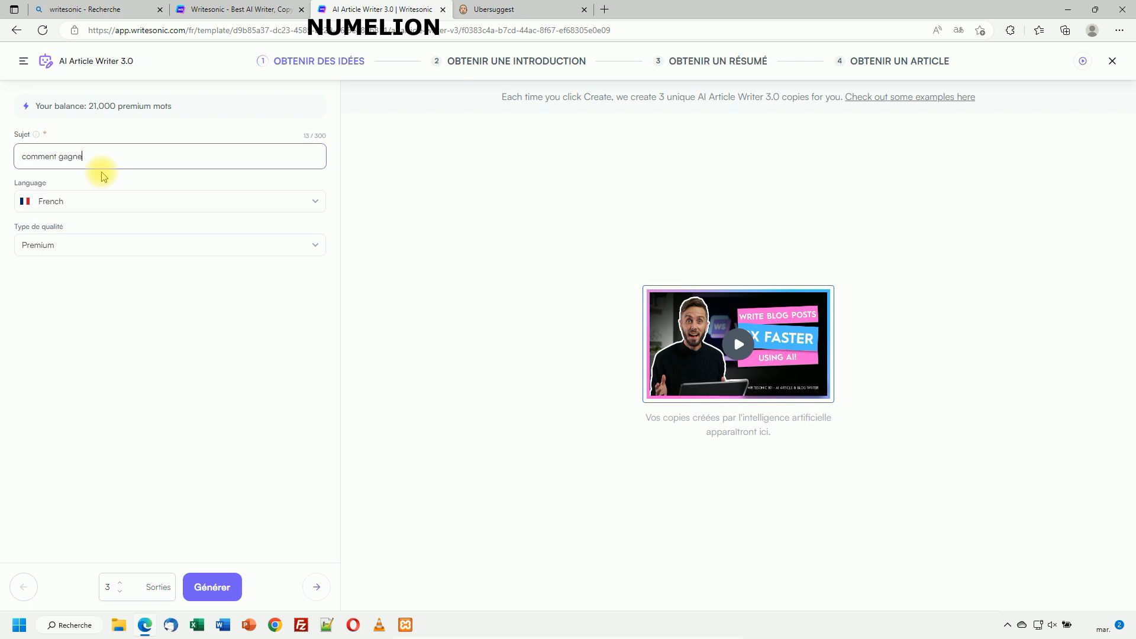
text(r de l'argent avec tiktok)
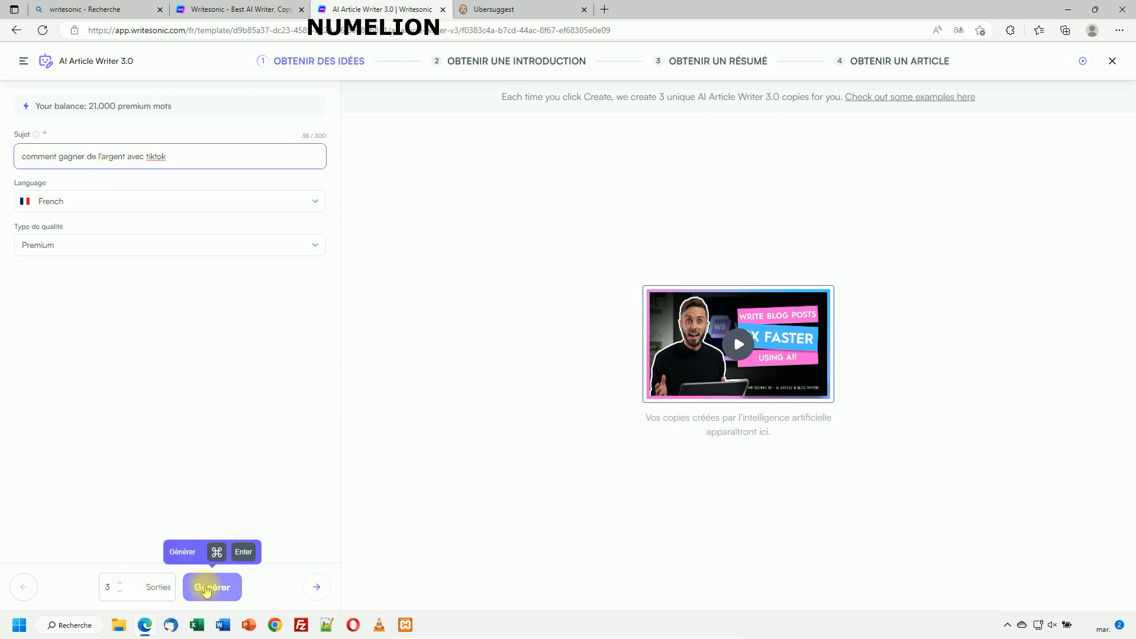
Generate title ideas and pick '5 façons de gagner de l'argent sur TikTok : Un guide complet'.
click(207, 588)
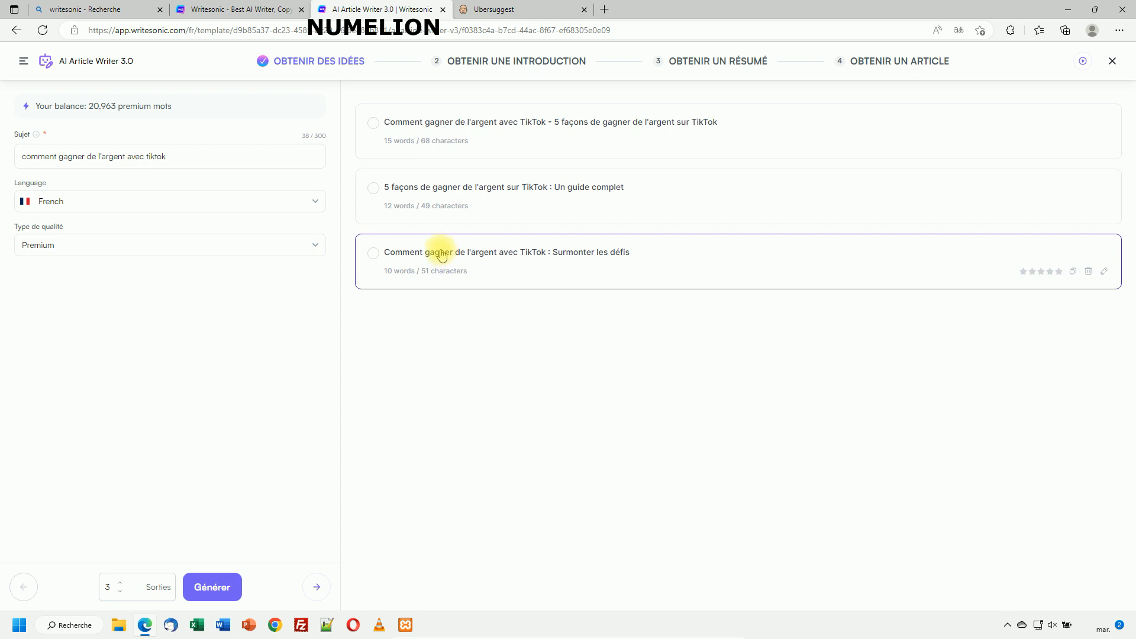
click(448, 188)
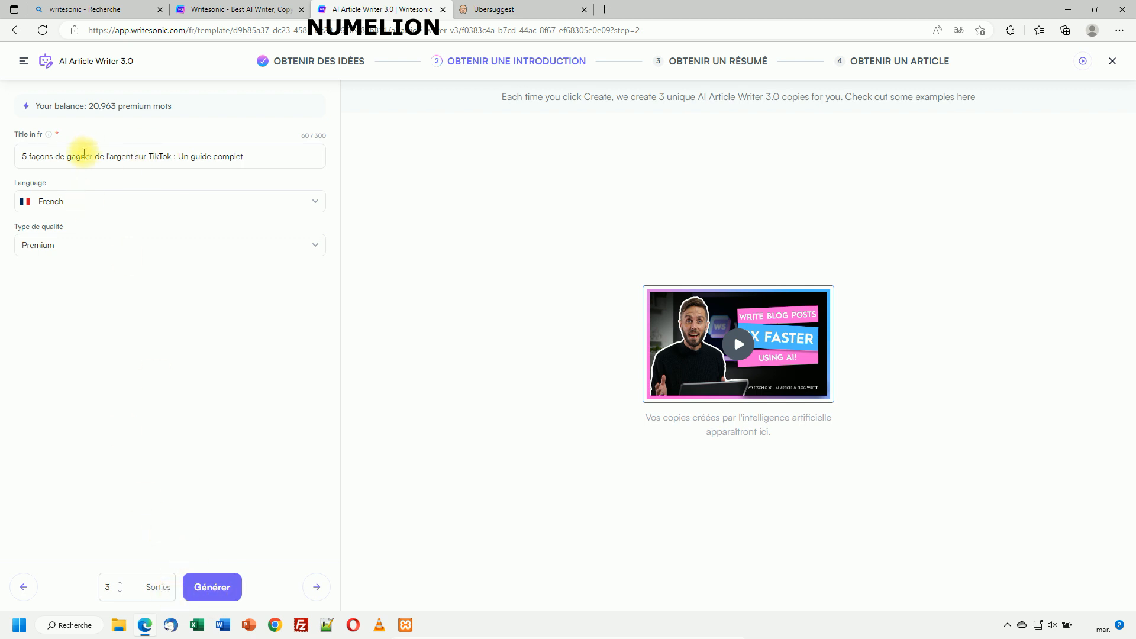
Generate introductions, set outputs to 1, and adopt the 168-word 'TikTok est l'une des plateformes…' intro.
click(219, 587)
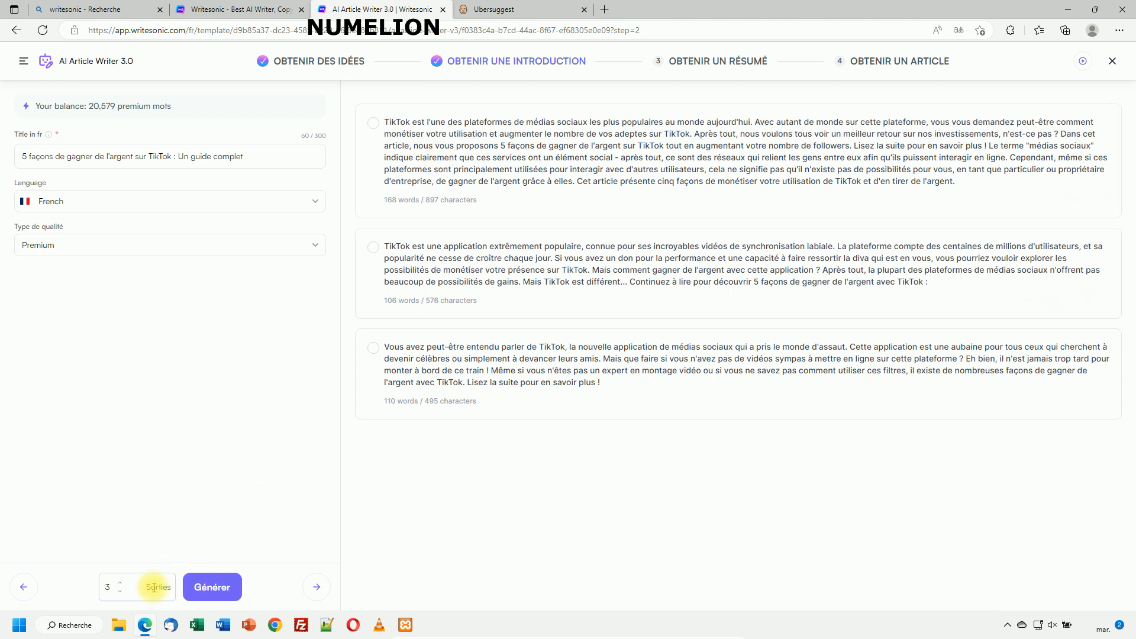
click(120, 592)
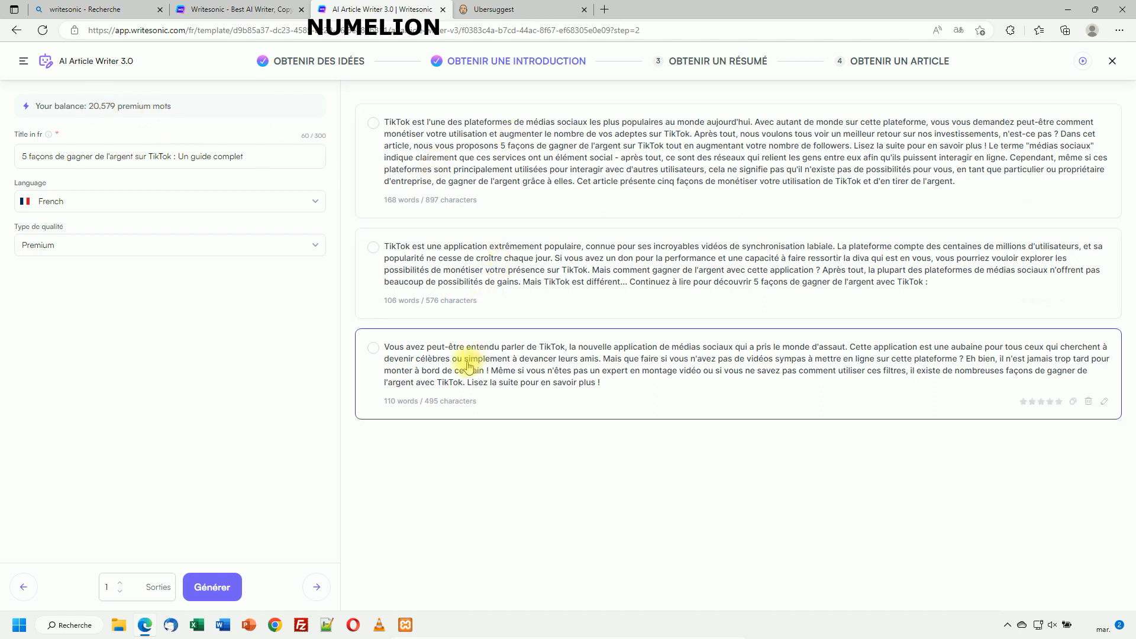
click(460, 148)
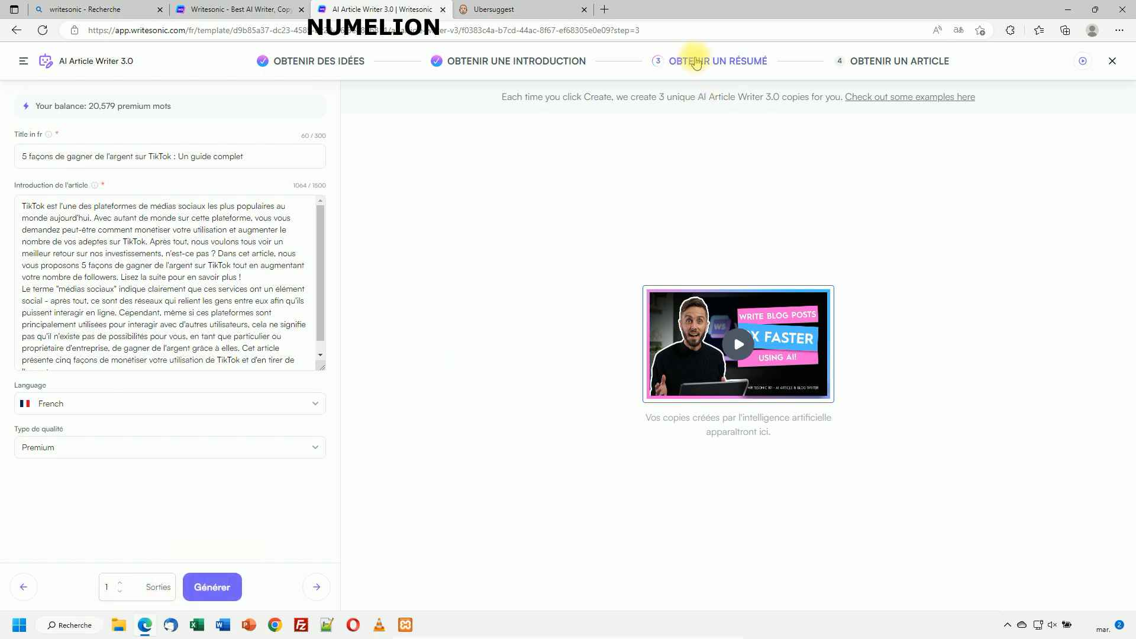
Generate an outline from 'Construisez votre marque avec du contenu sponsorisé' to 'Conclusion' and accept it.
click(211, 585)
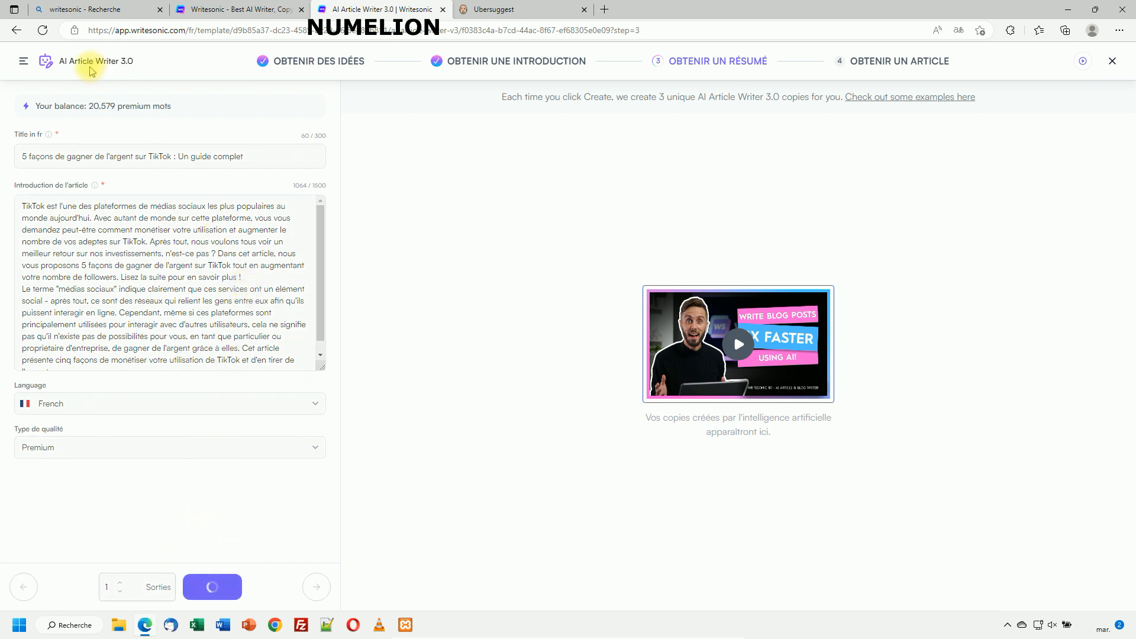
drag(89, 106, 110, 107)
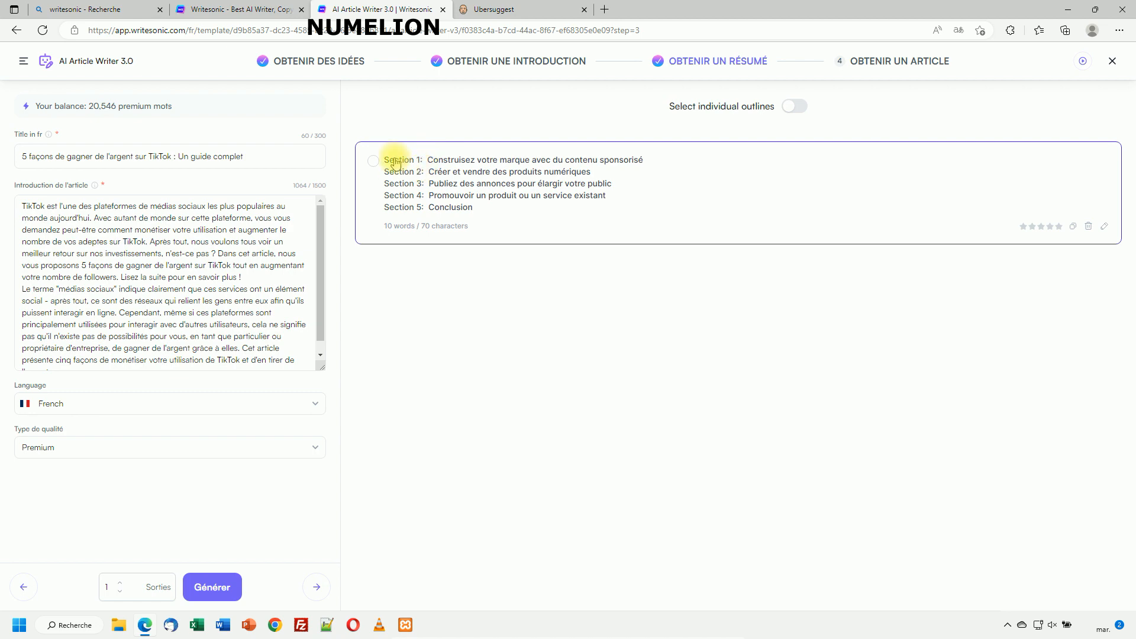
click(398, 163)
scroll(178, 379, down, 3)
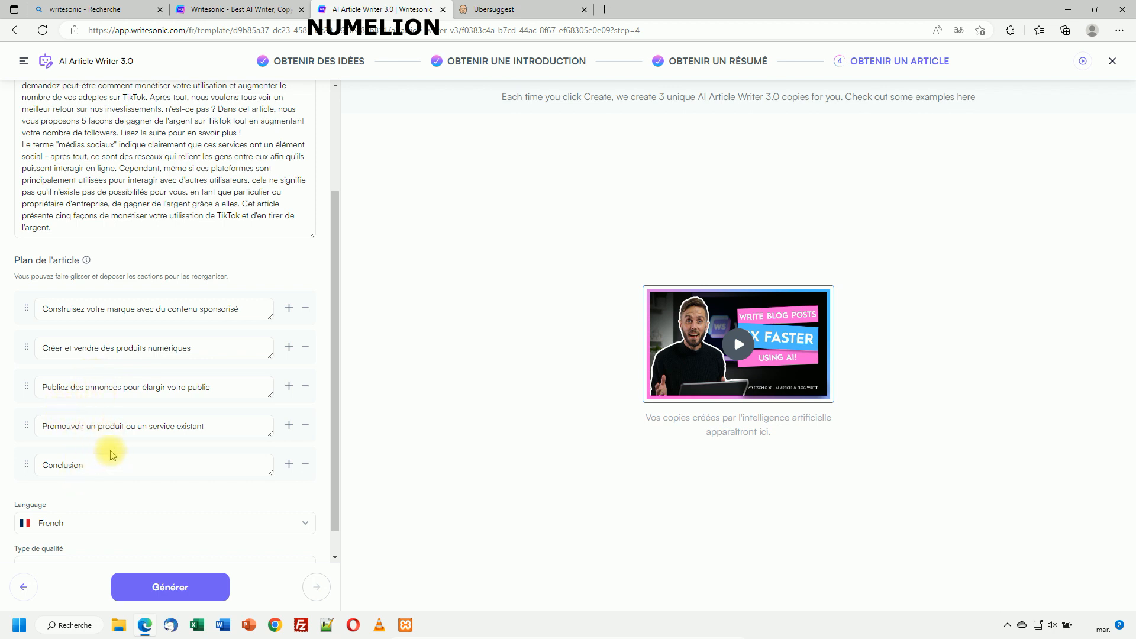
Generate the 857-word TikTok article from the outline, with its title and a Pixabay photo.
scroll(79, 454, up, 1)
scroll(92, 362, down, 2)
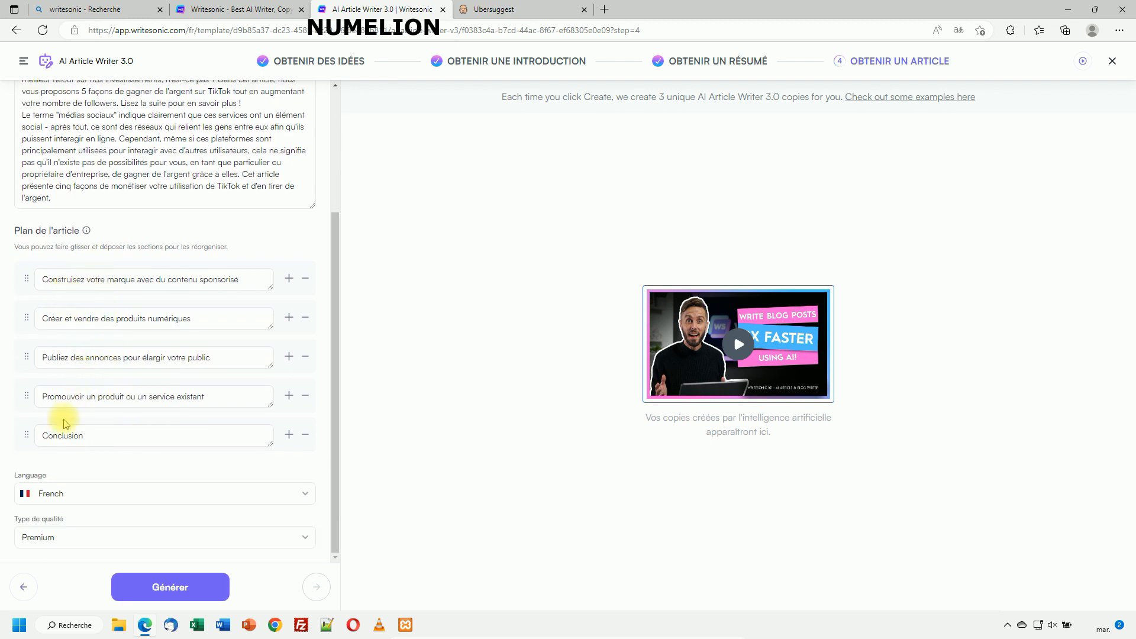
scroll(63, 299, up, 2)
scroll(62, 299, up, 1)
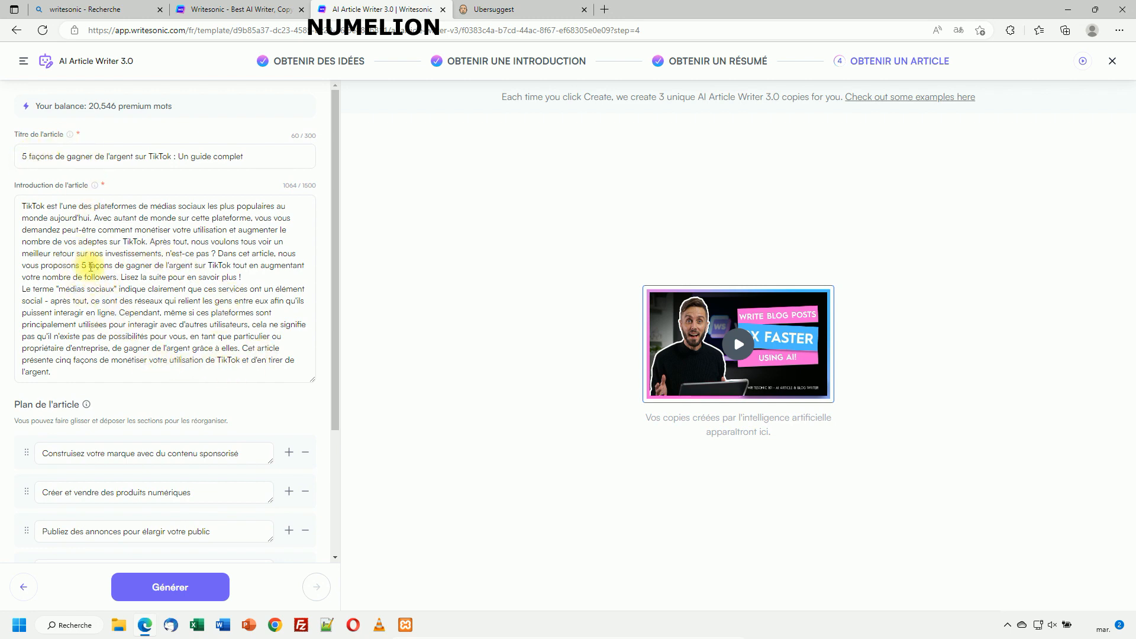
scroll(121, 393, down, 3)
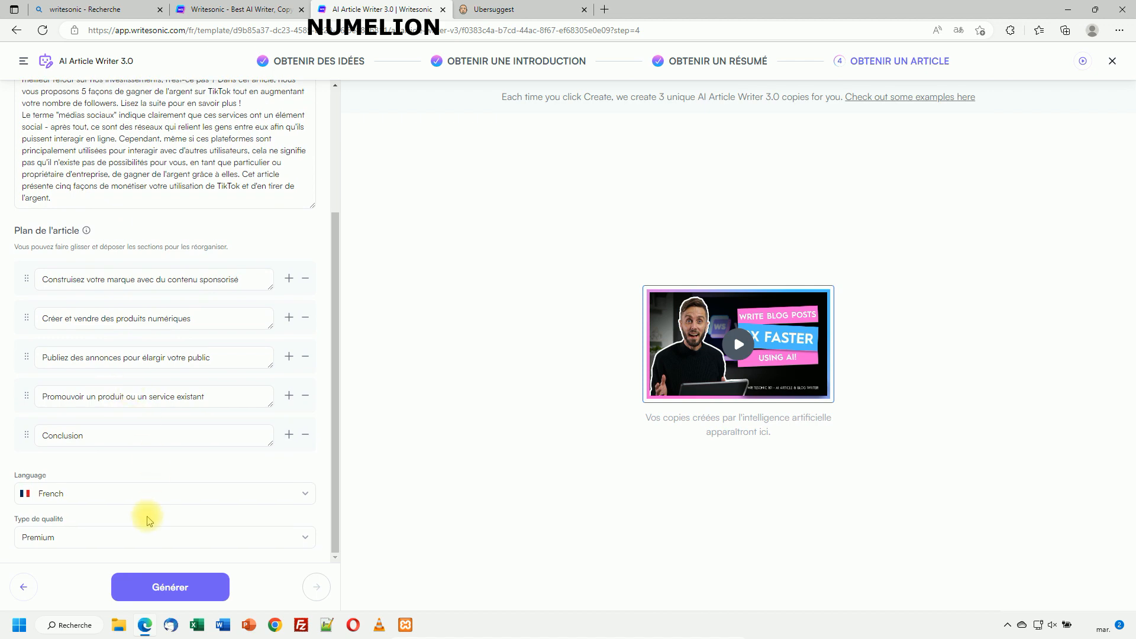
click(170, 585)
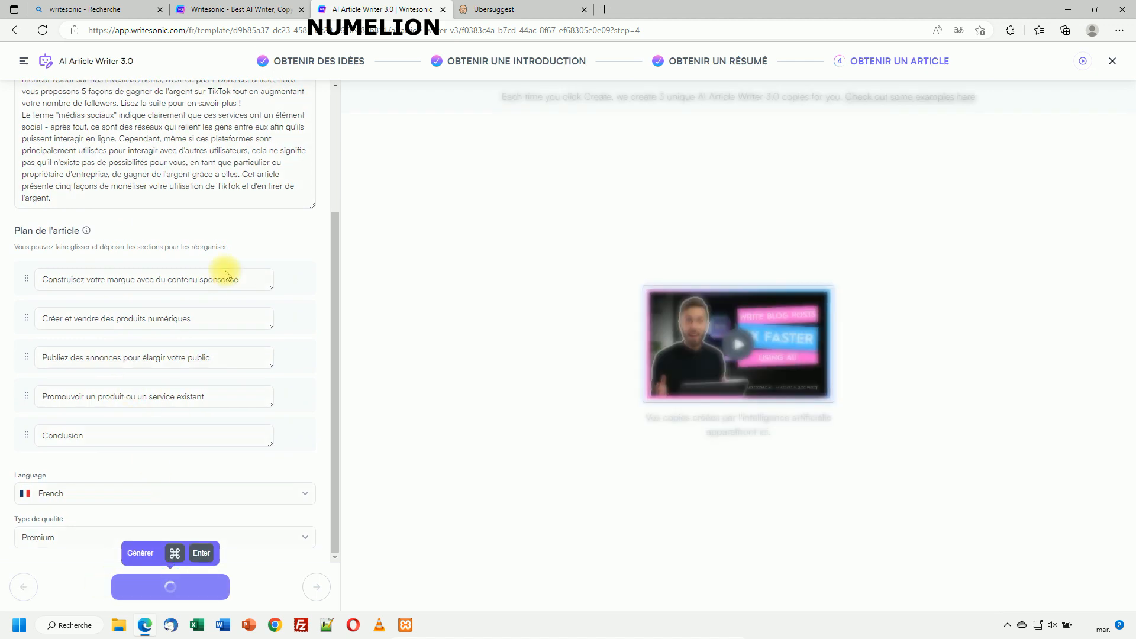
scroll(158, 215, up, 2)
scroll(158, 214, up, 1)
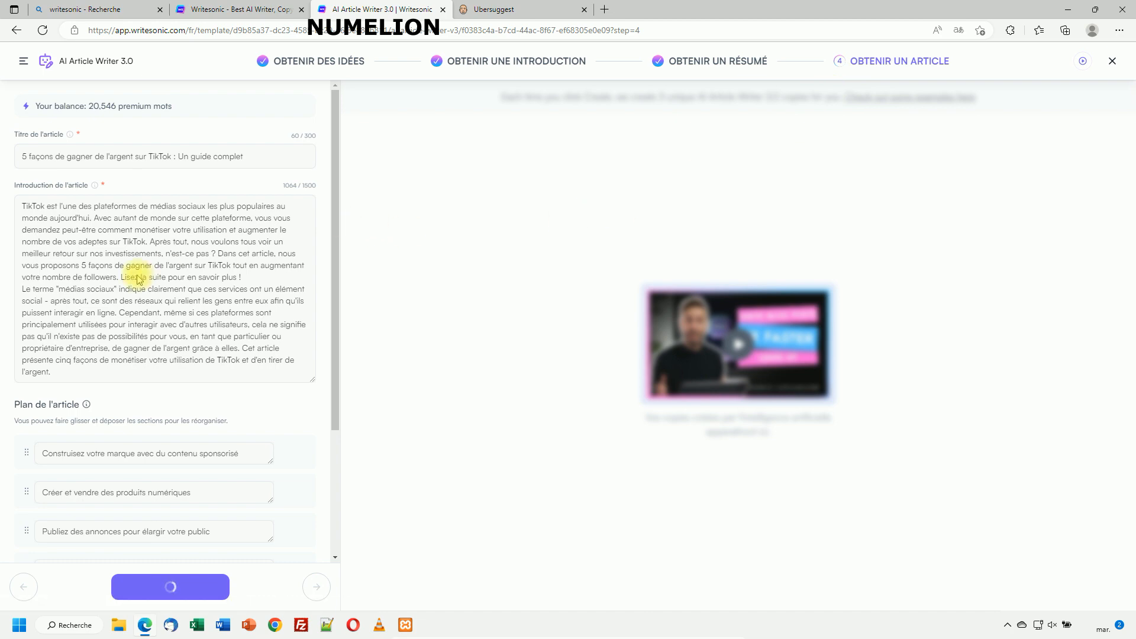
scroll(208, 339, down, 3)
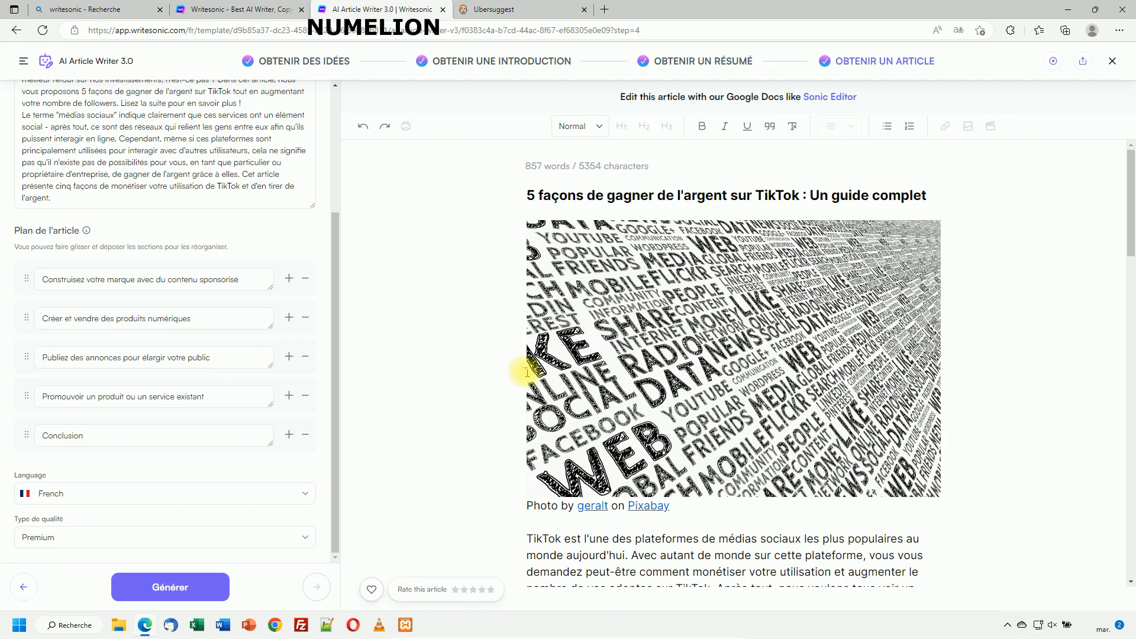
Scroll through the generated TikTok article to review its sections.
scroll(511, 369, down, 10)
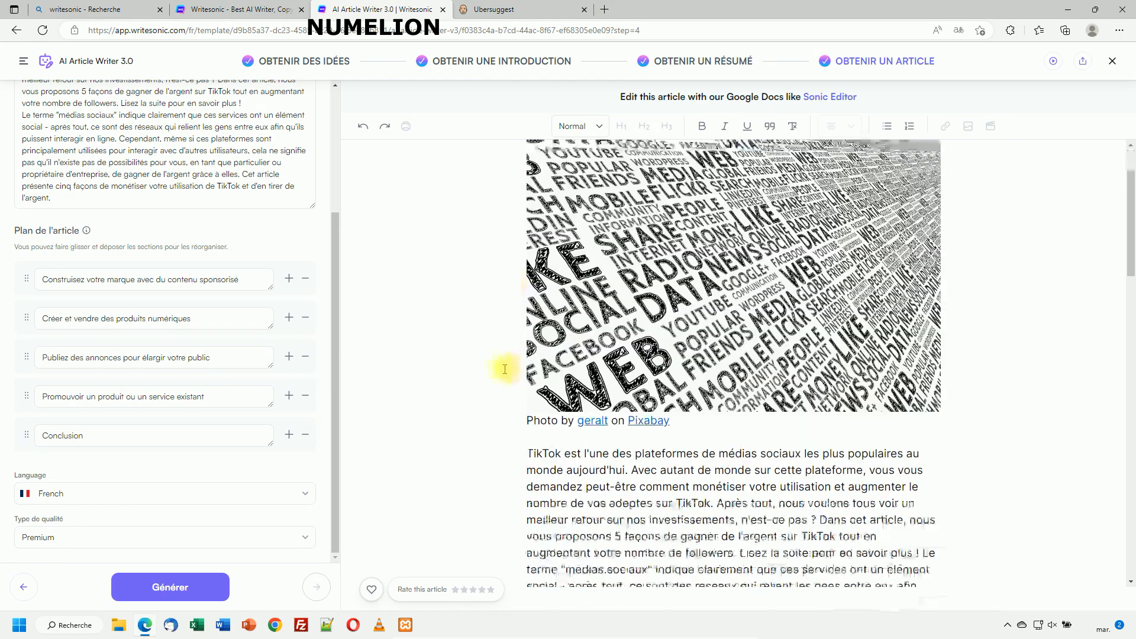
scroll(505, 369, down, 10)
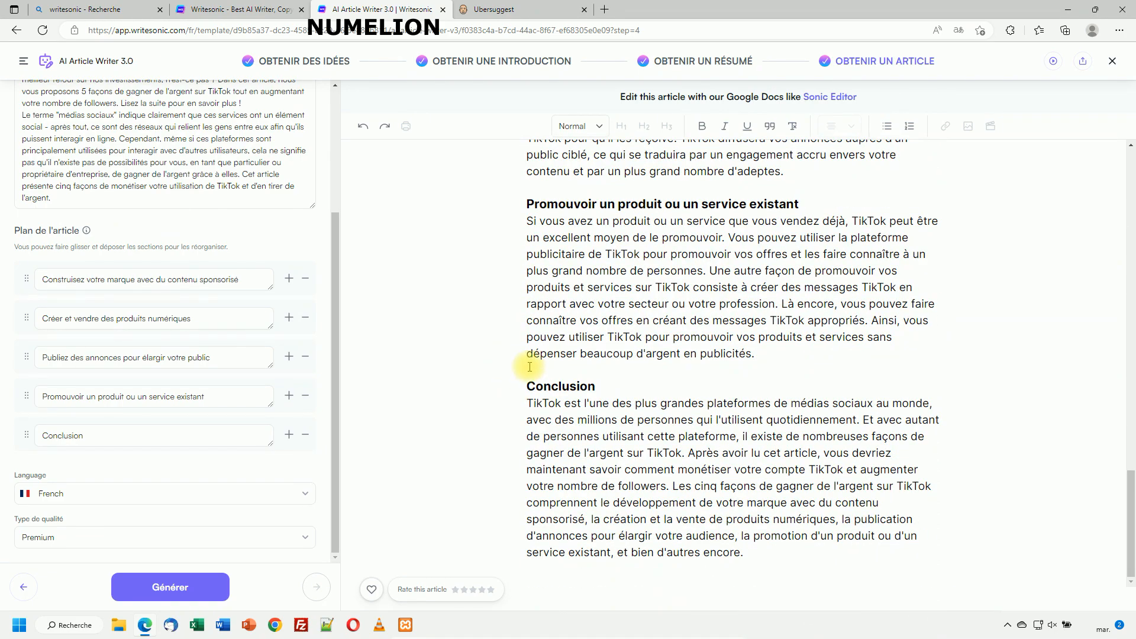
scroll(650, 414, up, 10)
scroll(650, 414, up, 10)
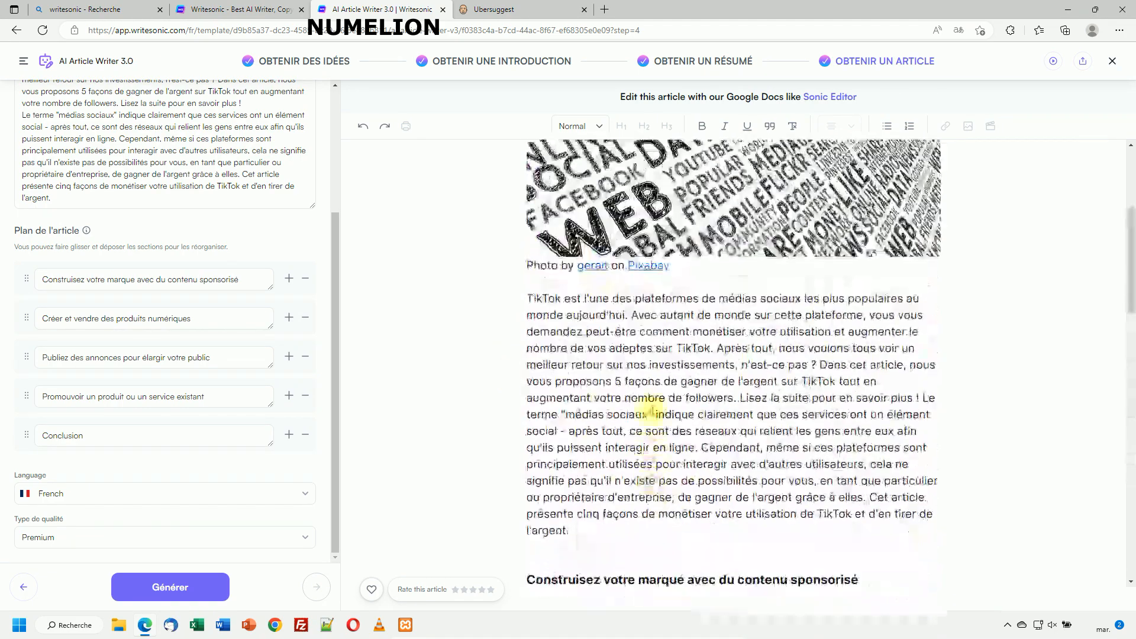
scroll(241, 243, up, 3)
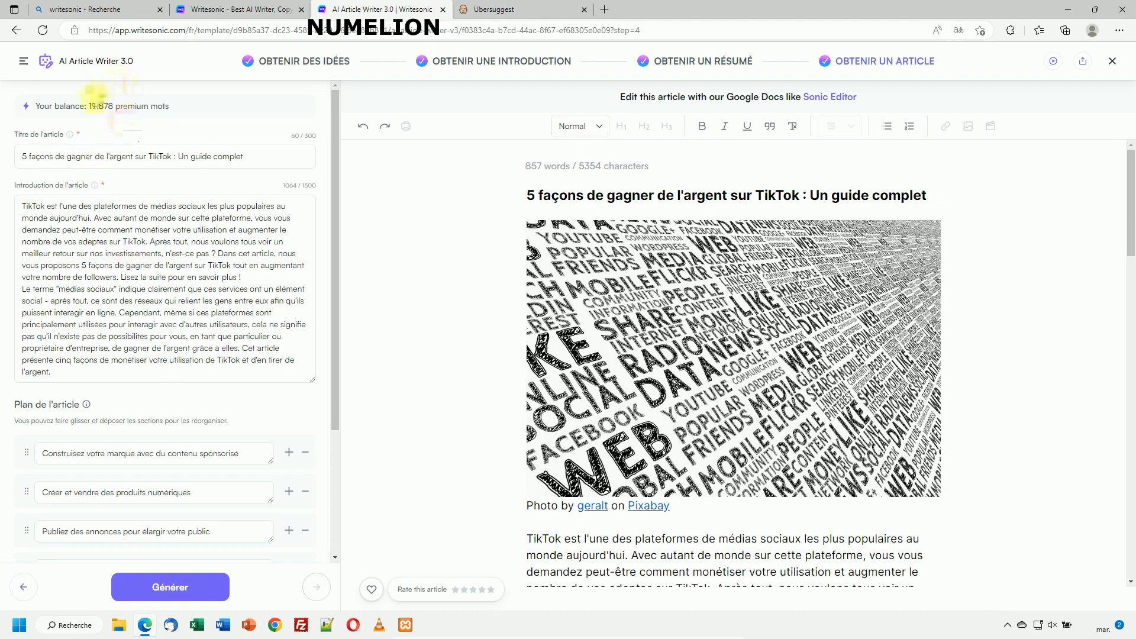
scroll(148, 255, down, 3)
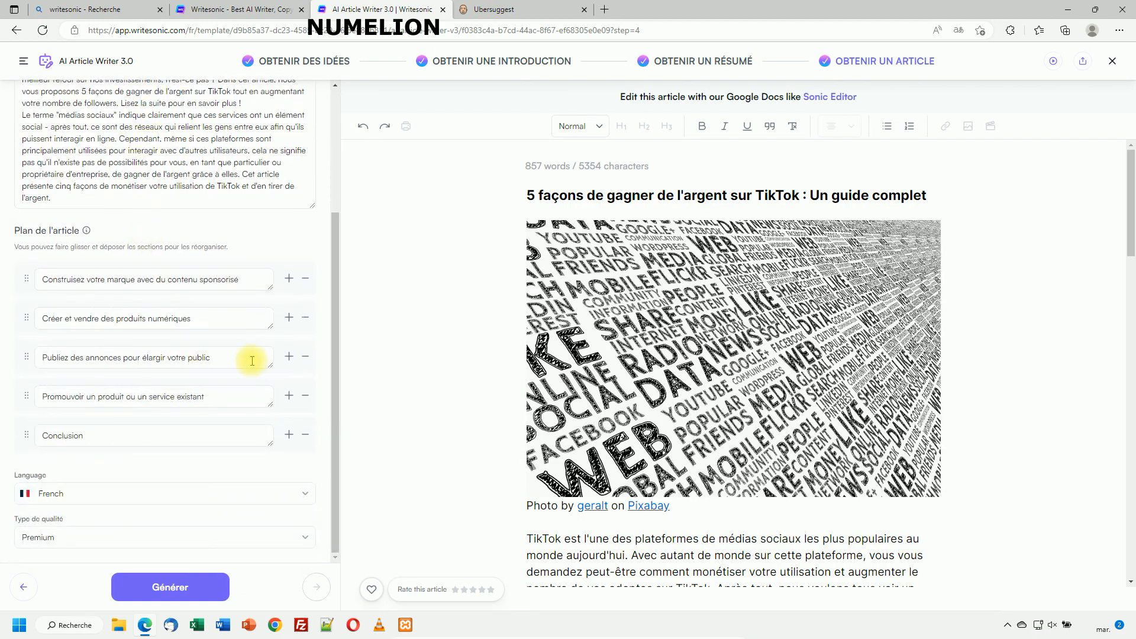
scroll(665, 441, down, 8)
scroll(671, 438, up, 8)
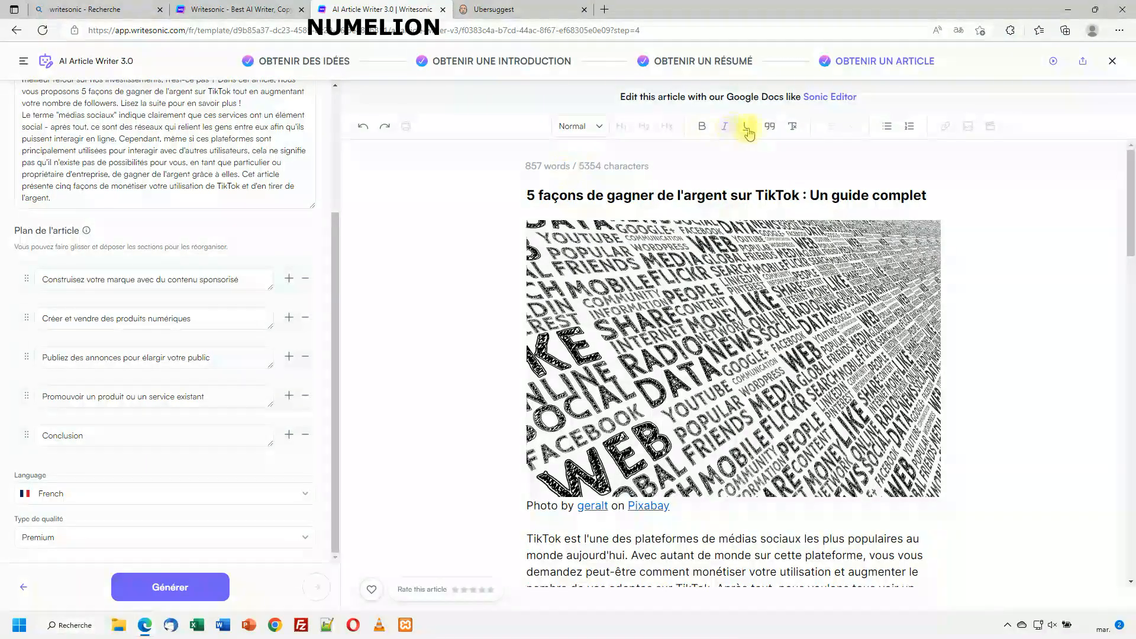
scroll(710, 425, down, 3)
Test an edit by trimming the end of 'investissements', then clear the selection.
click(726, 404)
key(BackSpace)
key(BackSpace)
key(BackSpace)
key(BackSpace)
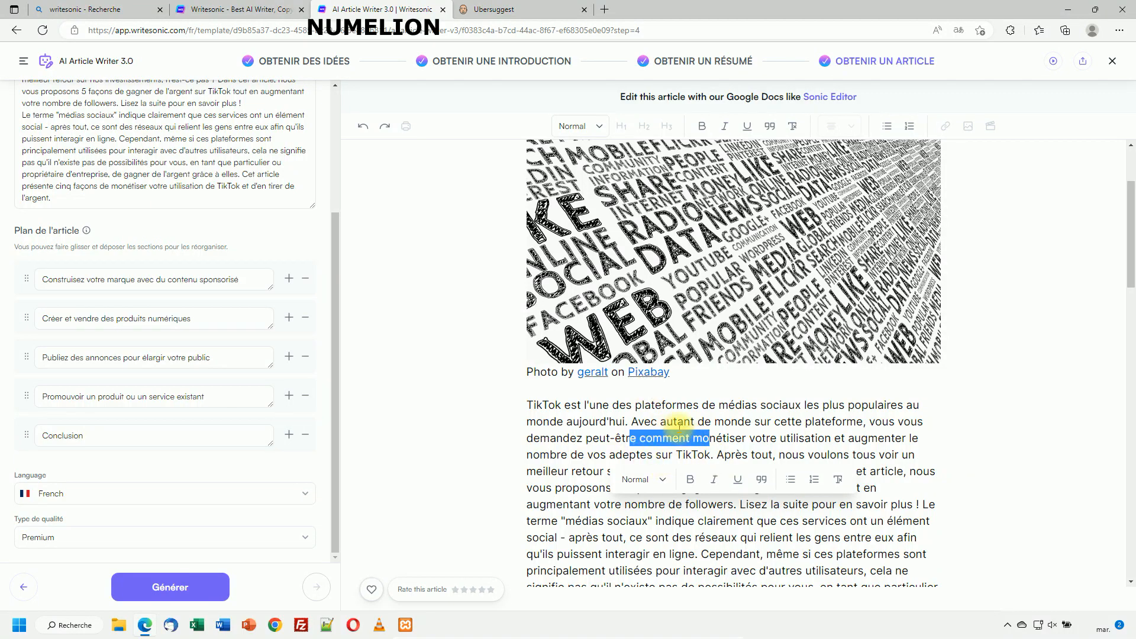
click(584, 454)
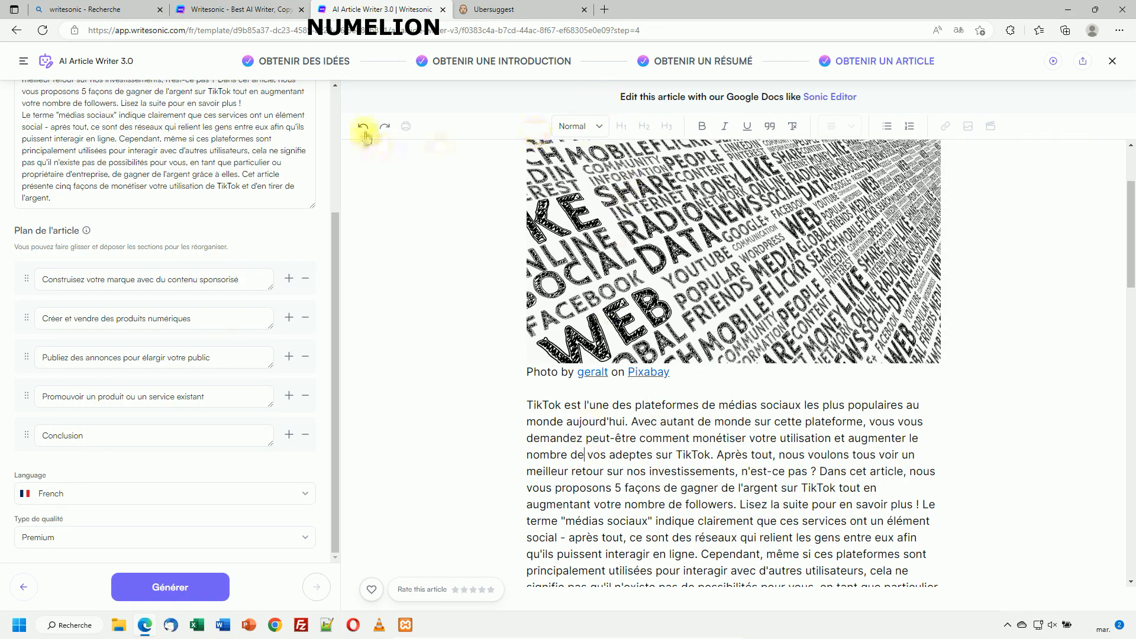
Inspect the header image, then close the AI Article Writer with Ctrl+W.
scroll(817, 311, up, 1)
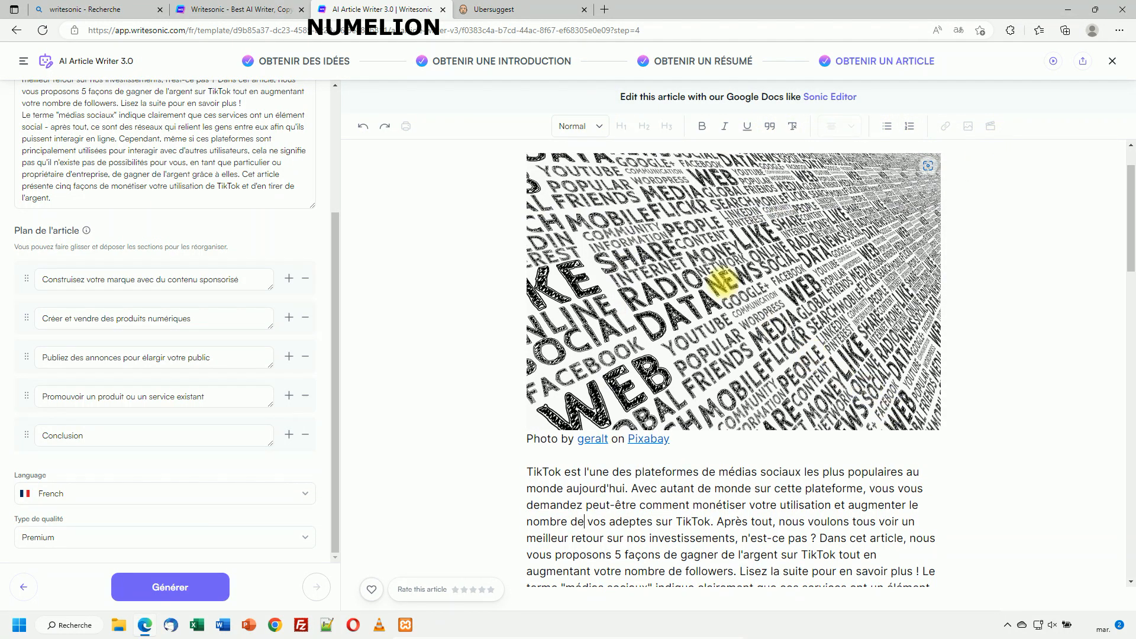
click(760, 358)
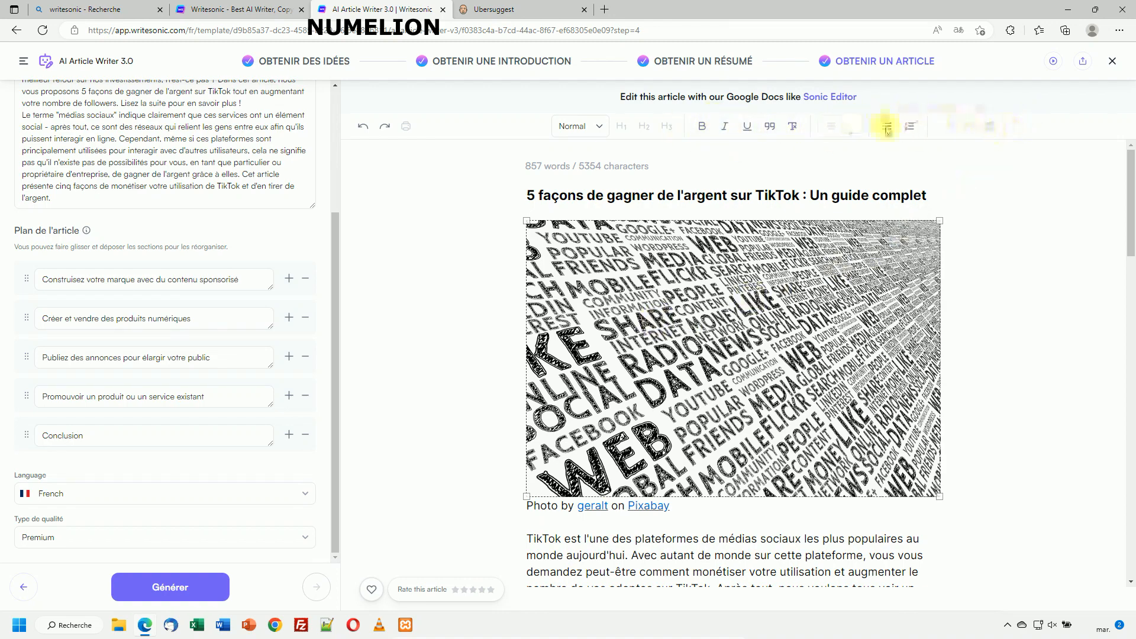
scroll(763, 467, down, 3)
drag(626, 405, 737, 503)
scroll(739, 376, up, 3)
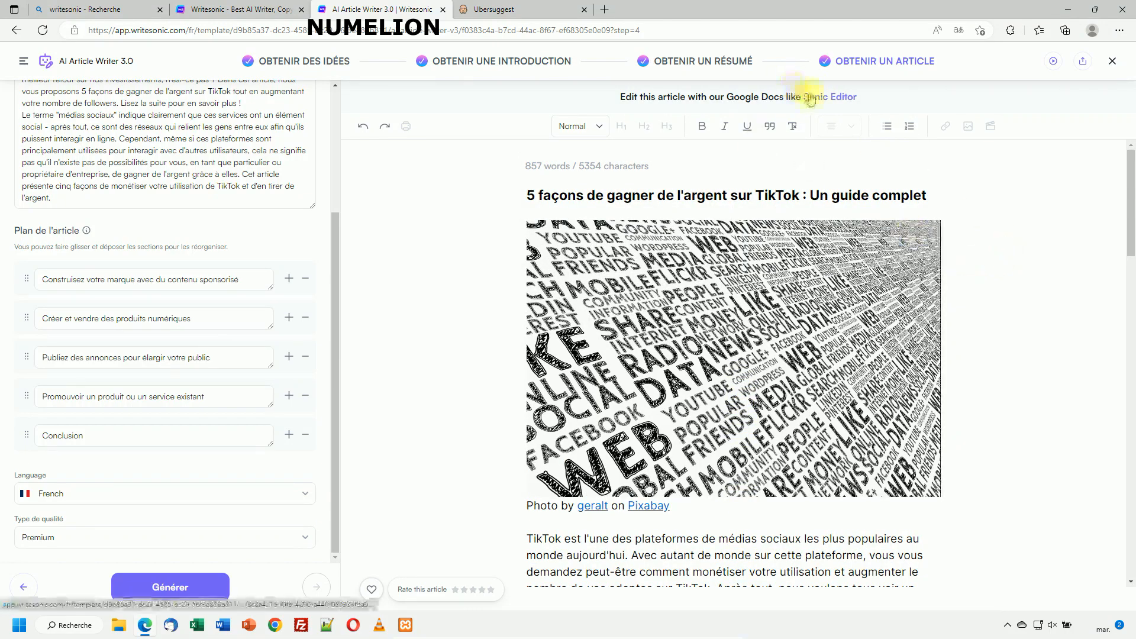
key(ctrl+w)
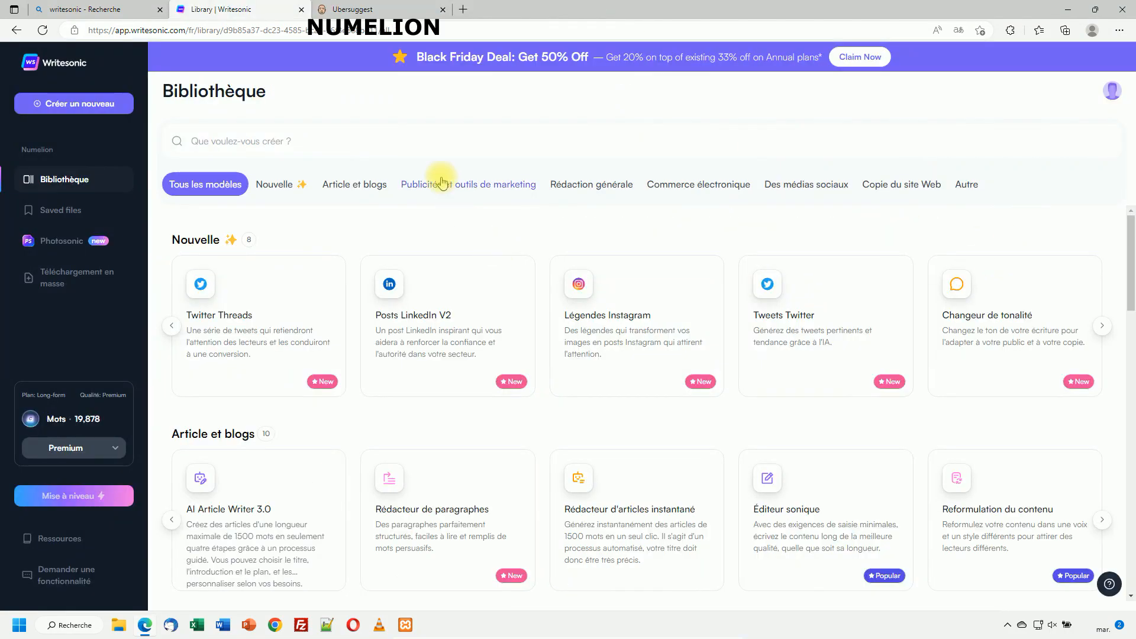
Reopen the saved Untitled TikTok article from Saved files in Sonic Editor.
click(74, 211)
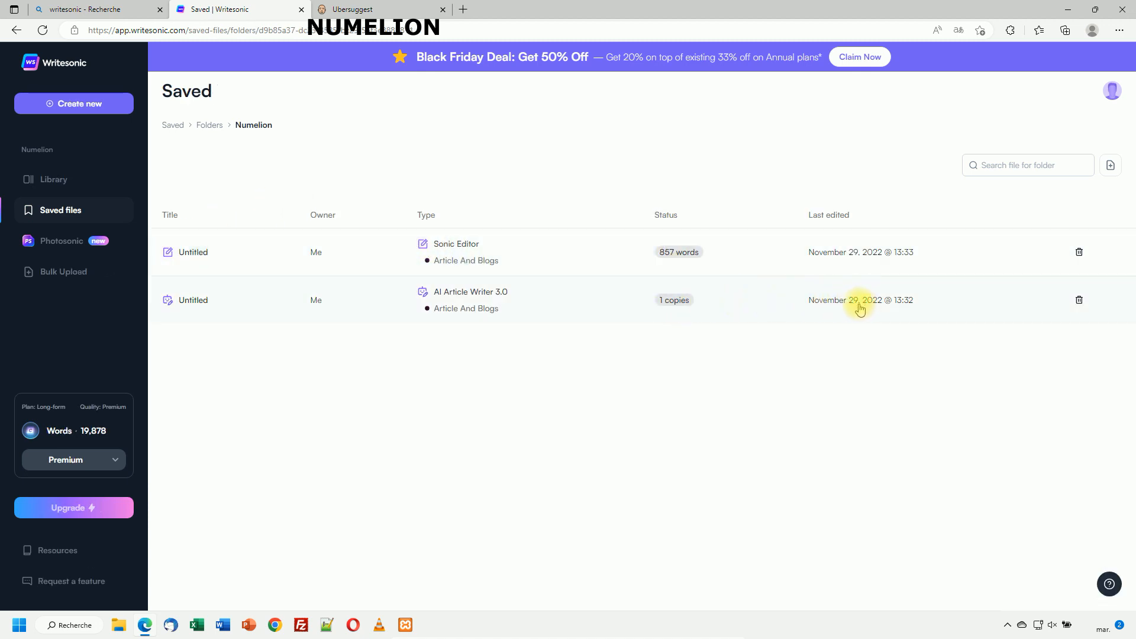
click(370, 311)
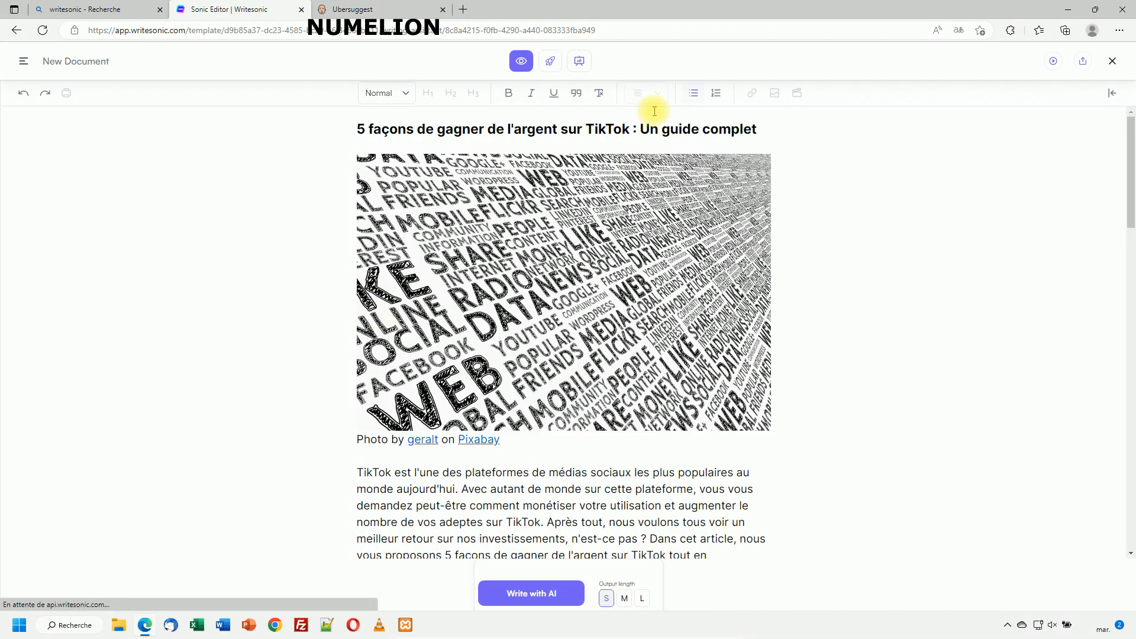
Download the article as a Microsoft Word file from the share options.
click(1084, 63)
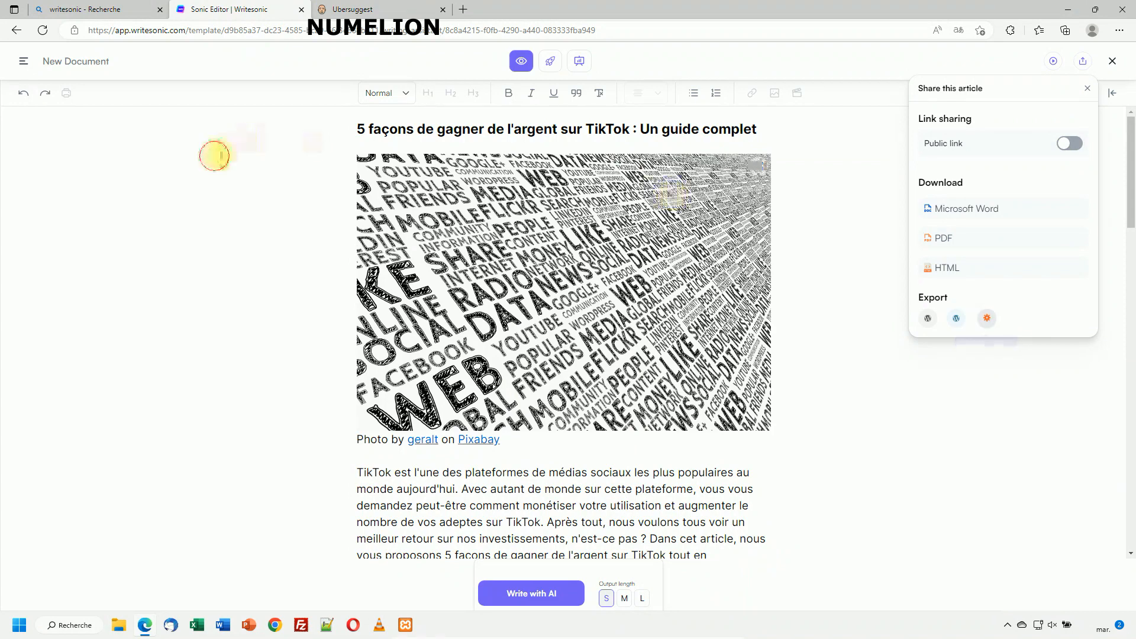
click(214, 156)
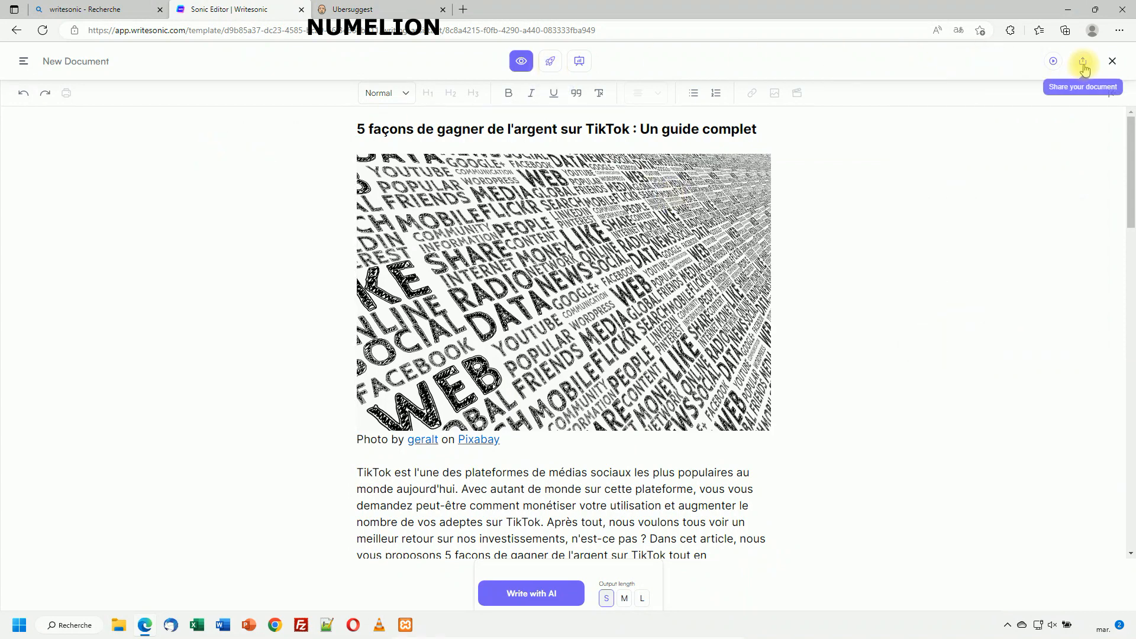
drag(355, 129, 461, 458)
right_click(479, 268)
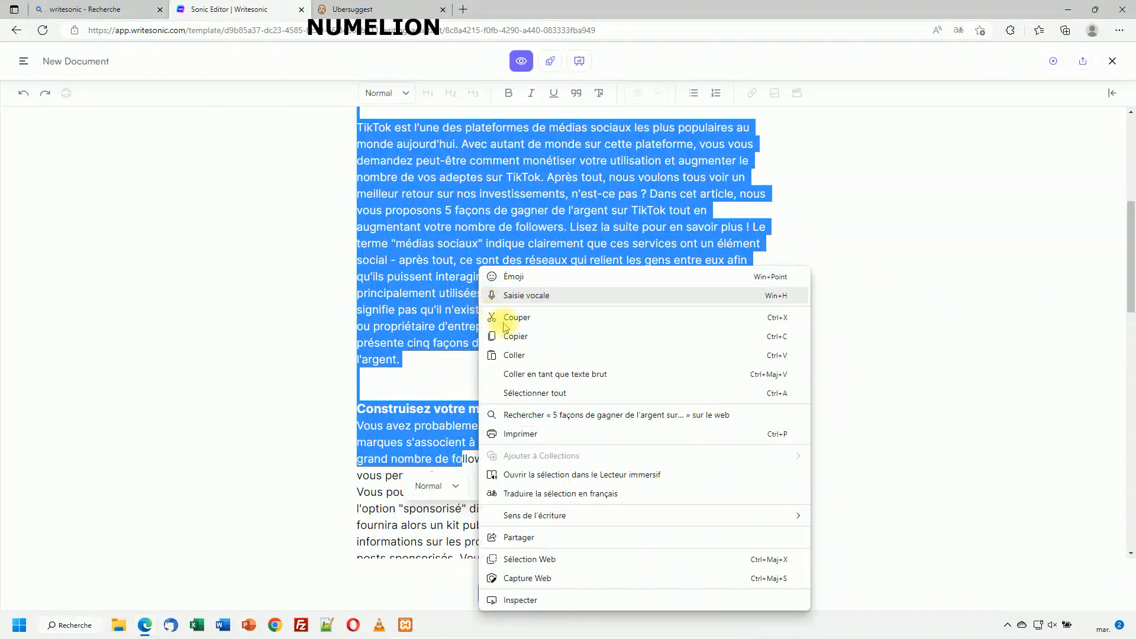
click(253, 291)
scroll(413, 190, up, 6)
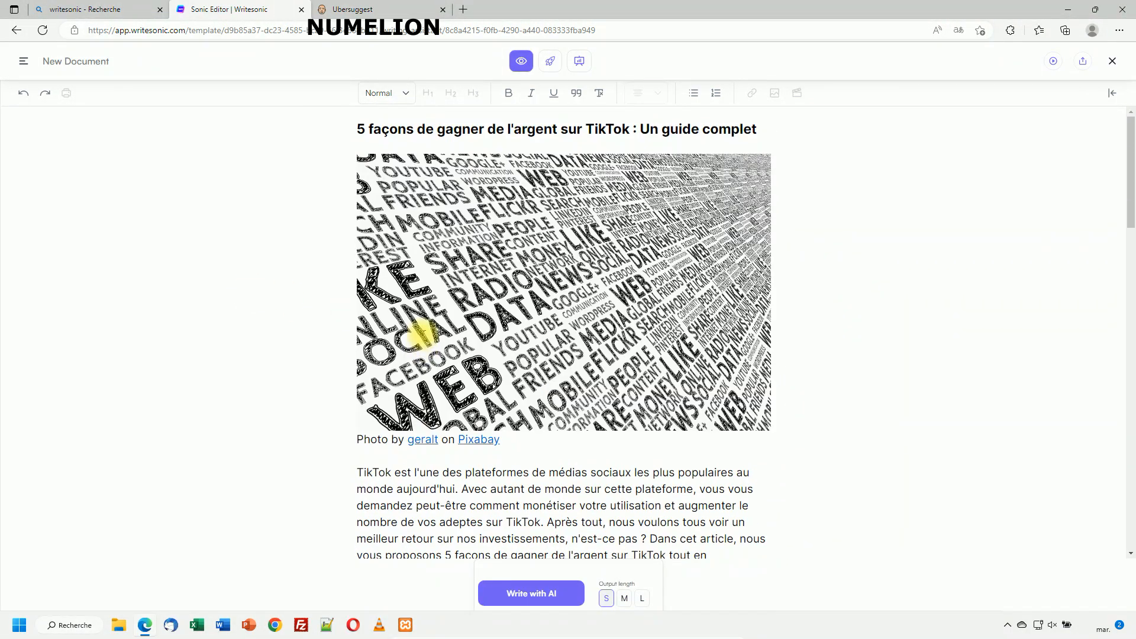
click(1082, 61)
click(956, 208)
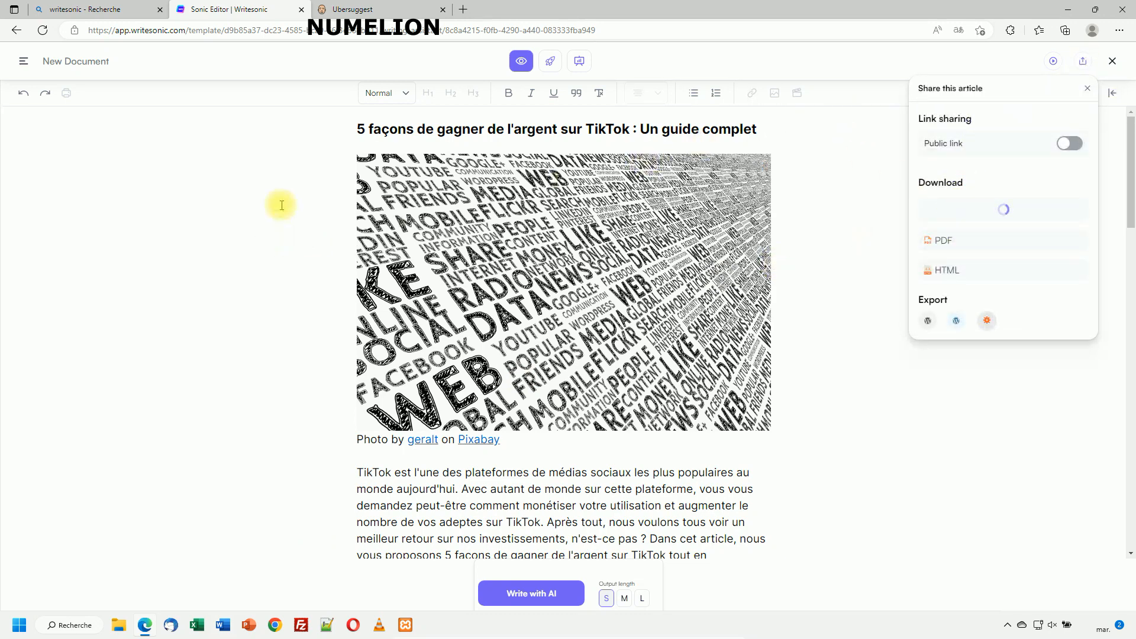
Copy the entire article and switch to the blank Word document.
drag(355, 124, 797, 632)
right_click(559, 431)
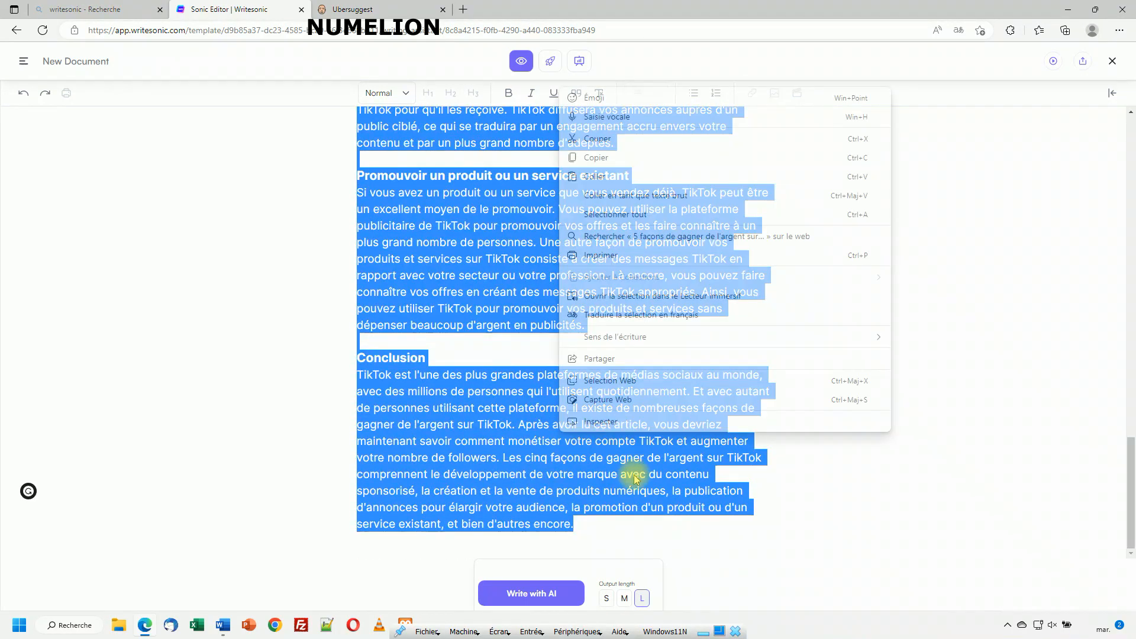
click(595, 157)
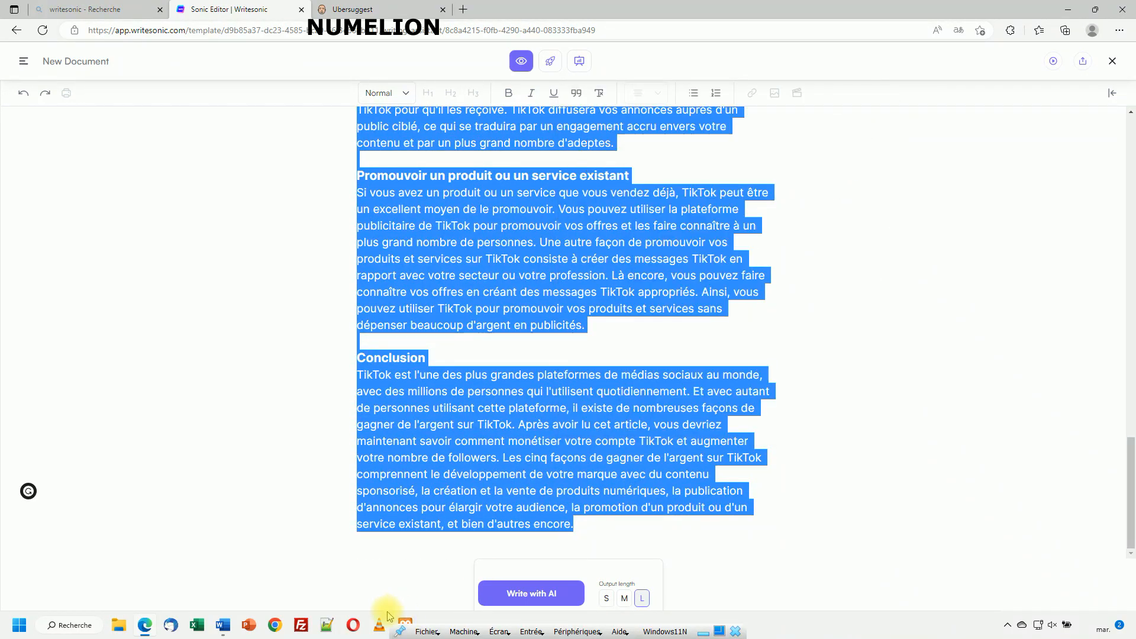
click(220, 626)
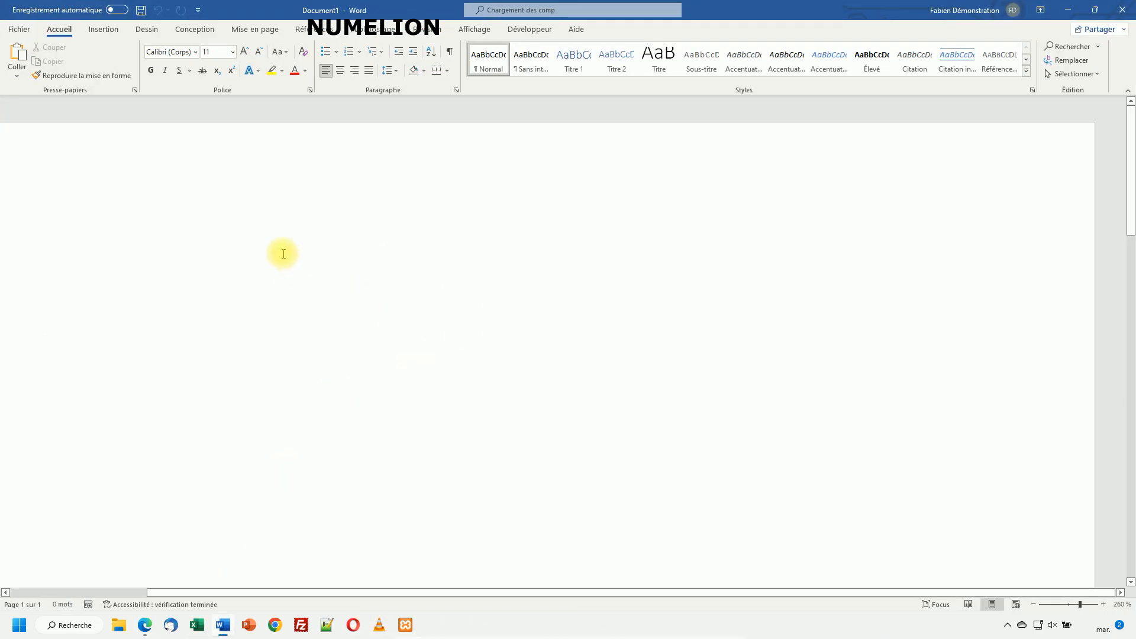
Paste the article into Document1 and check the 848 words over 3 pages.
key(ctrl+v)
scroll(426, 308, down, 20)
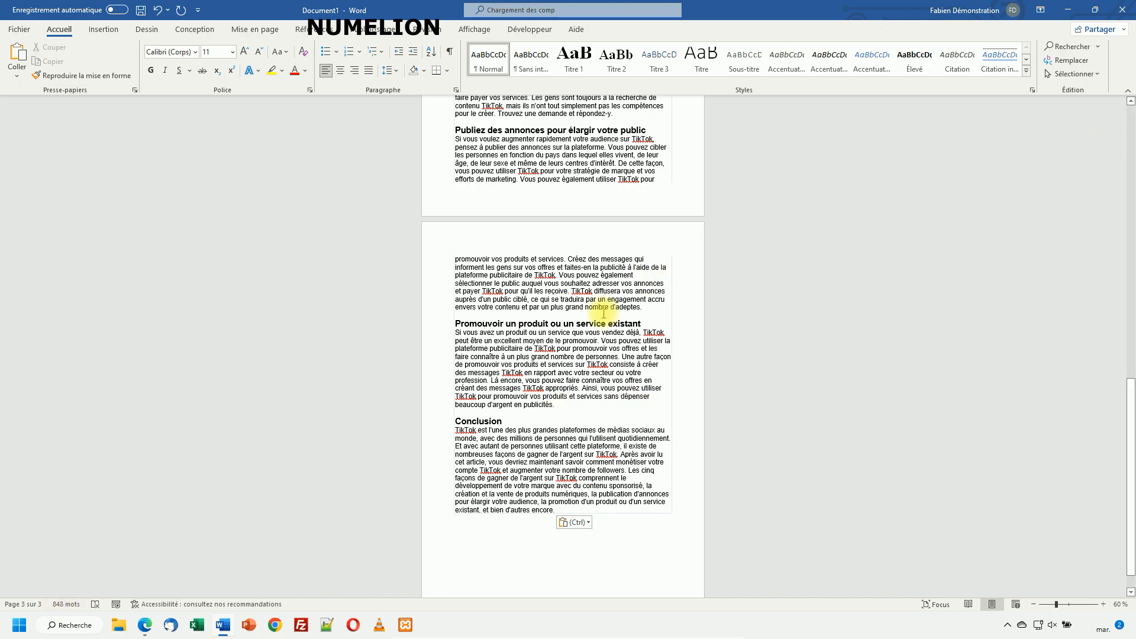
scroll(602, 313, up, 5)
scroll(603, 314, up, 10)
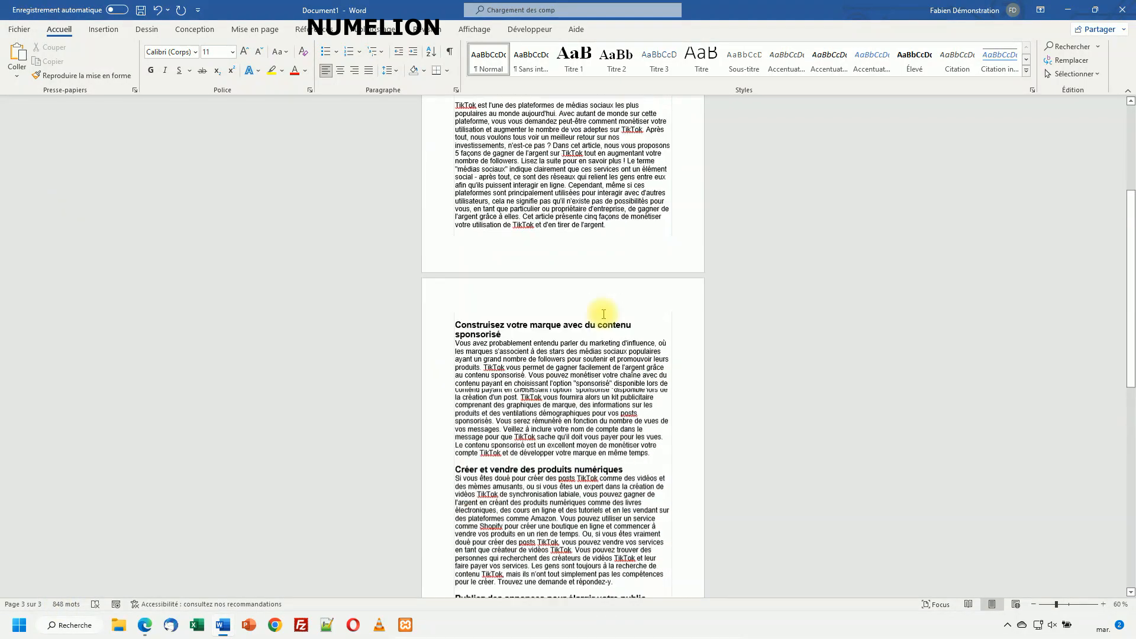
scroll(603, 314, up, 1)
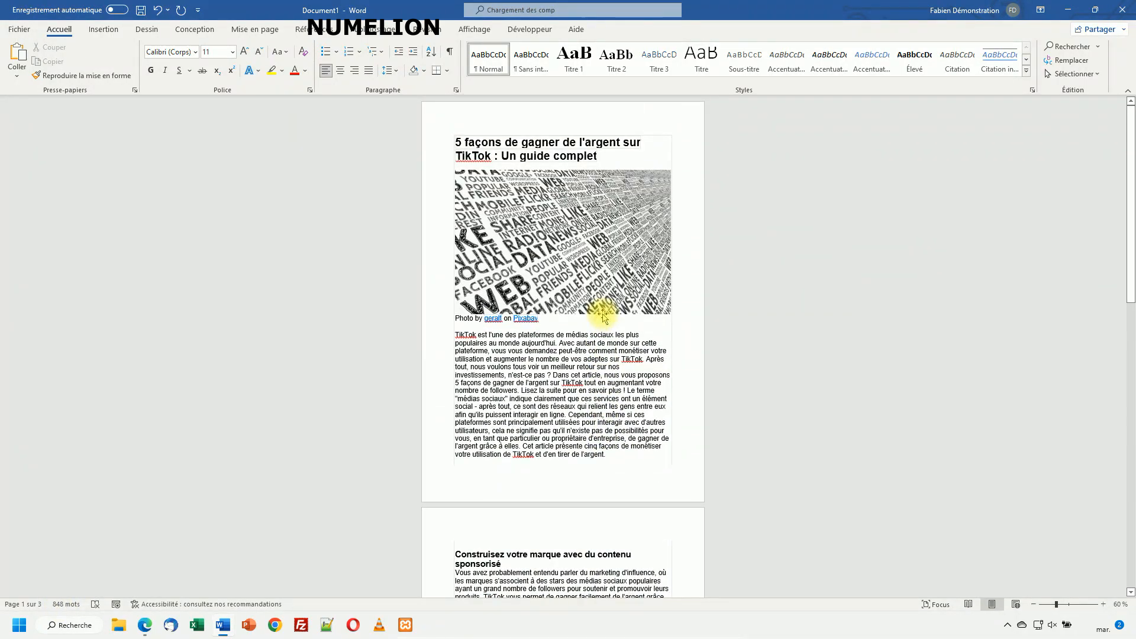
scroll(602, 314, down, 5)
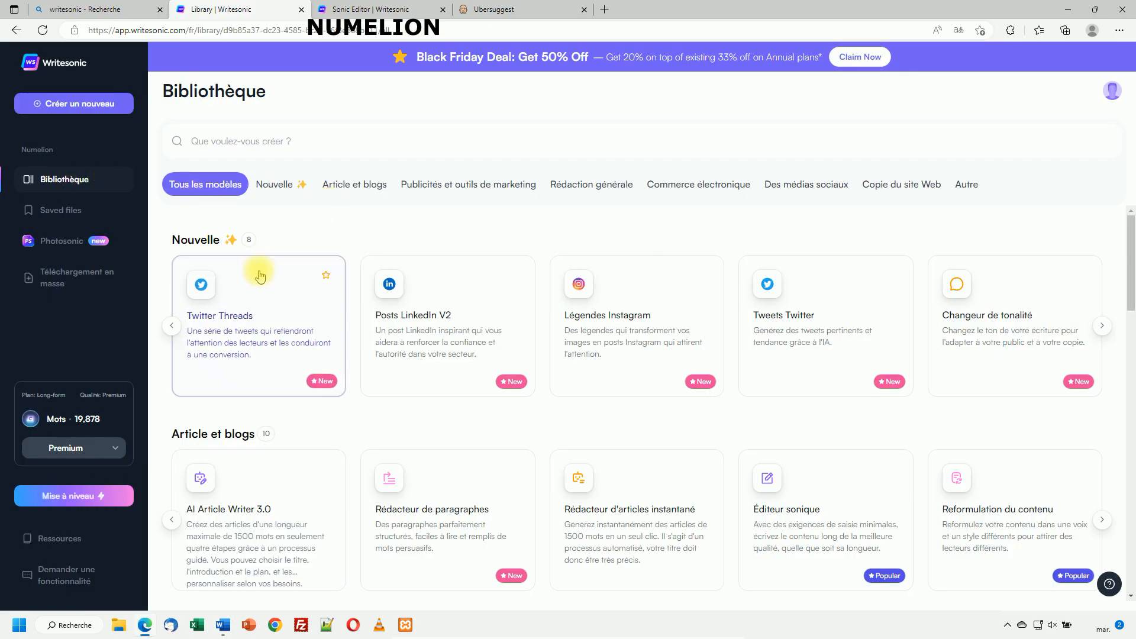
Open the Rédacteur de paragraphes template under Article et blogs.
scroll(254, 267, down, 6)
scroll(253, 271, up, 4)
click(425, 379)
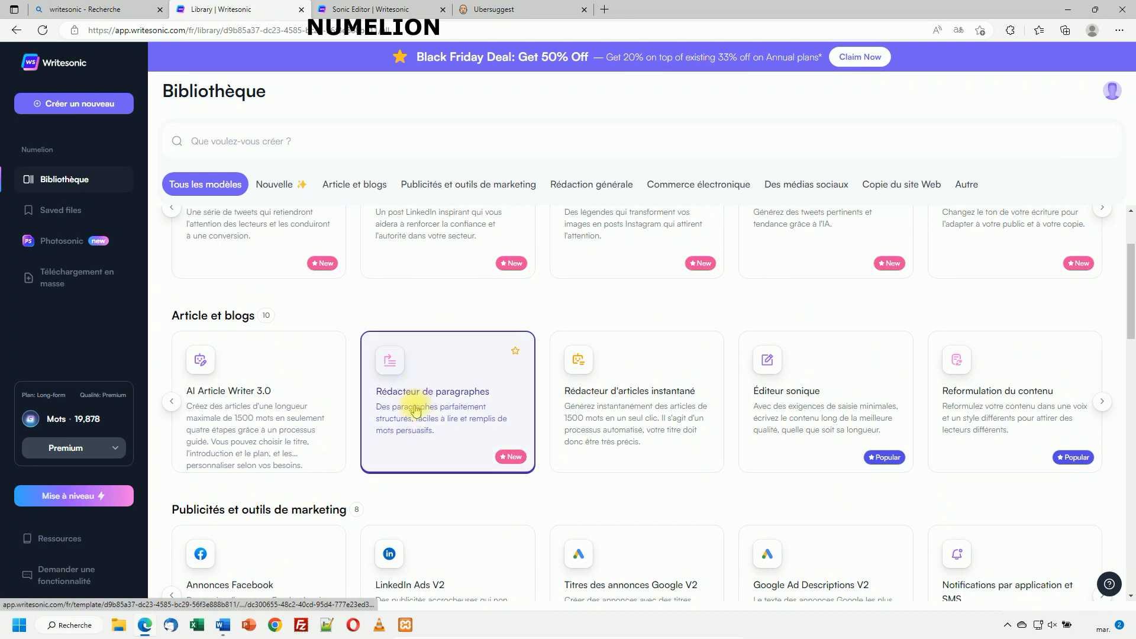